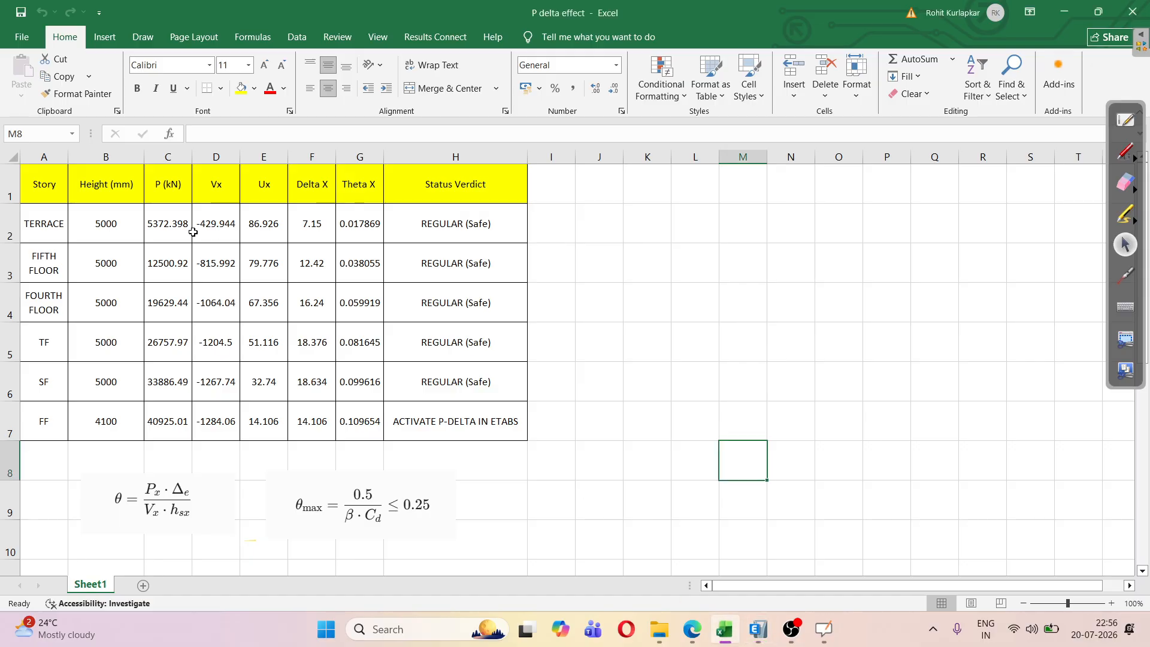
- Switch to ETABS and review the story names from TERRACE to GF in the story data, leaving them unchanged
click(50, 193)
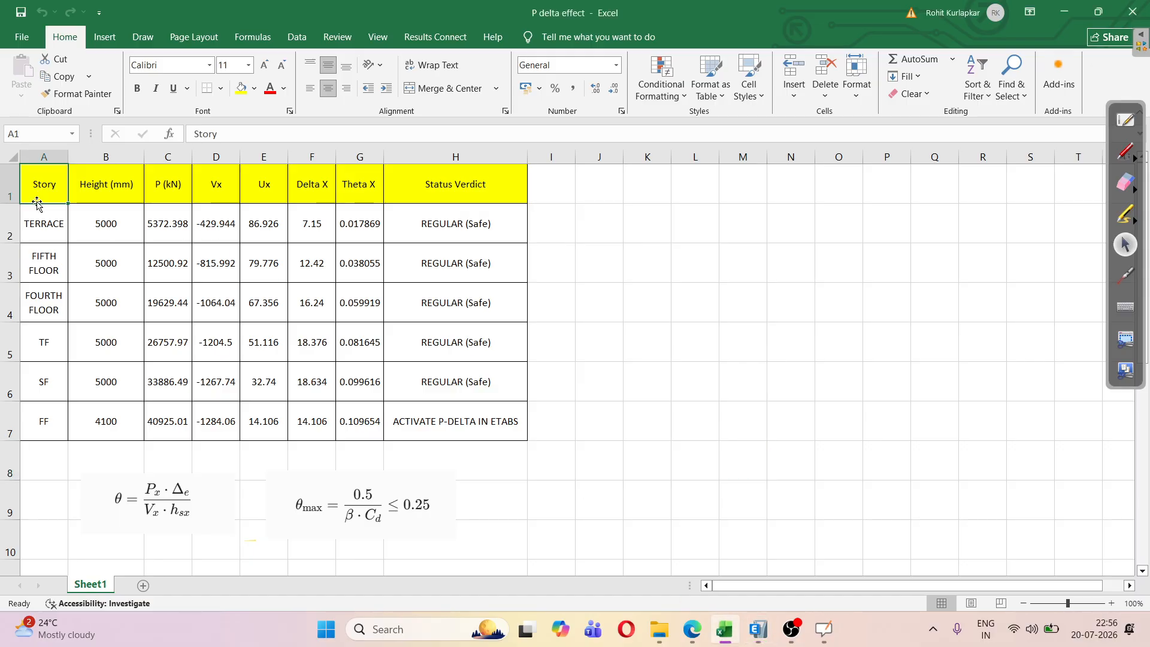
key(alt+Tab)
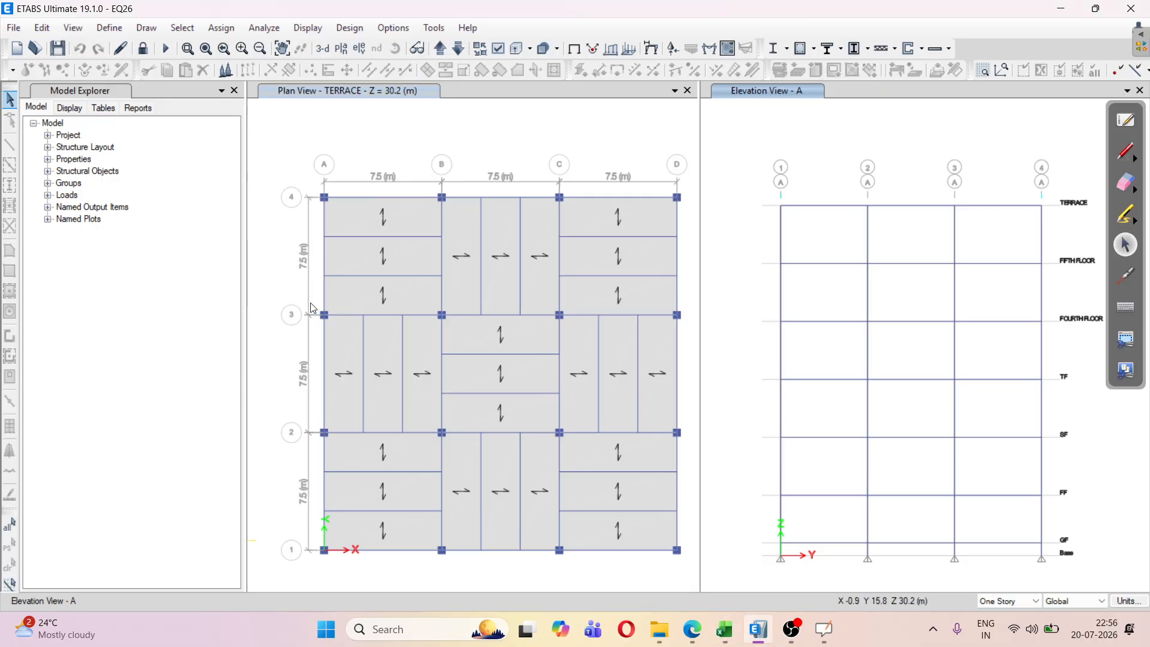
click(47, 27)
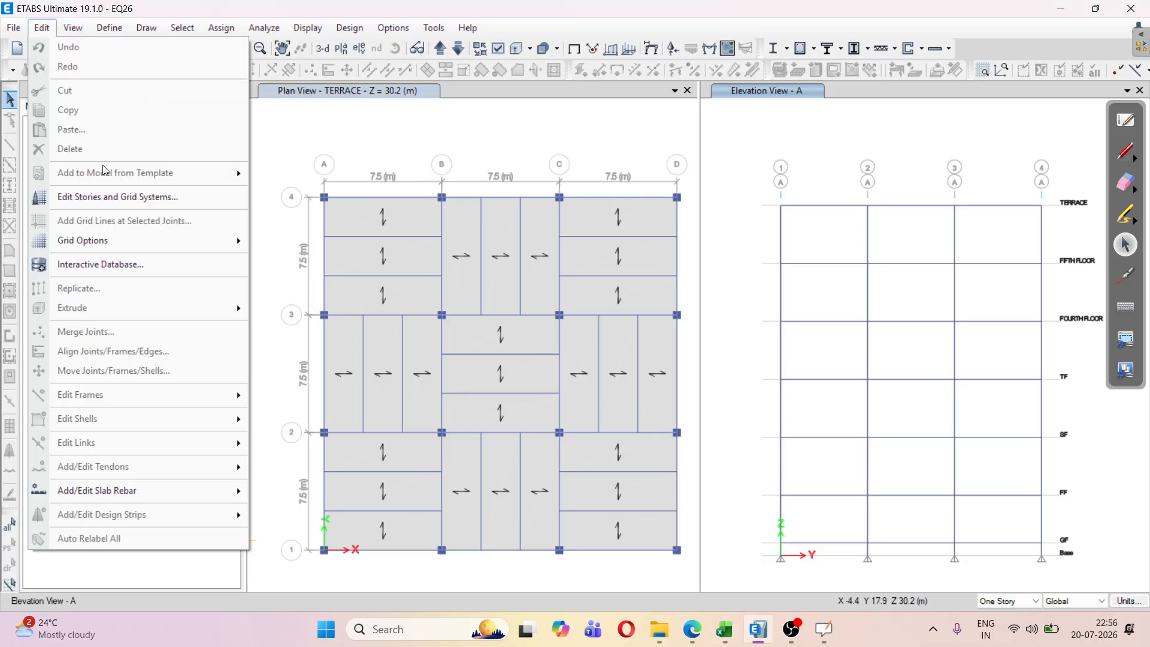
click(114, 197)
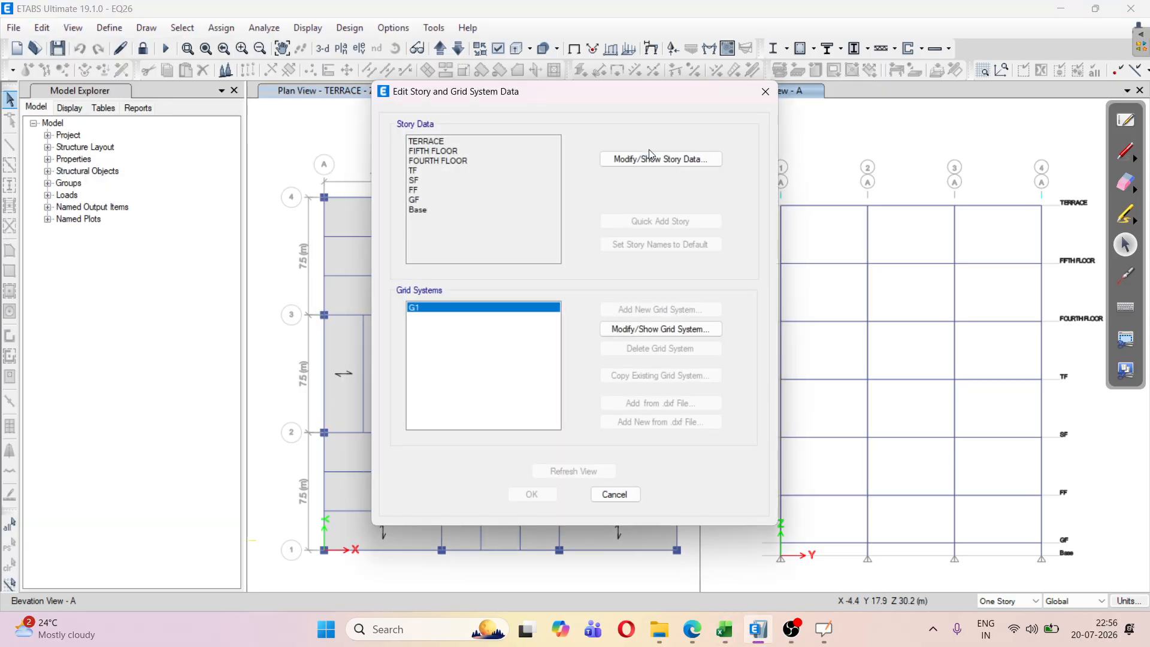
click(647, 156)
drag(383, 202, 376, 298)
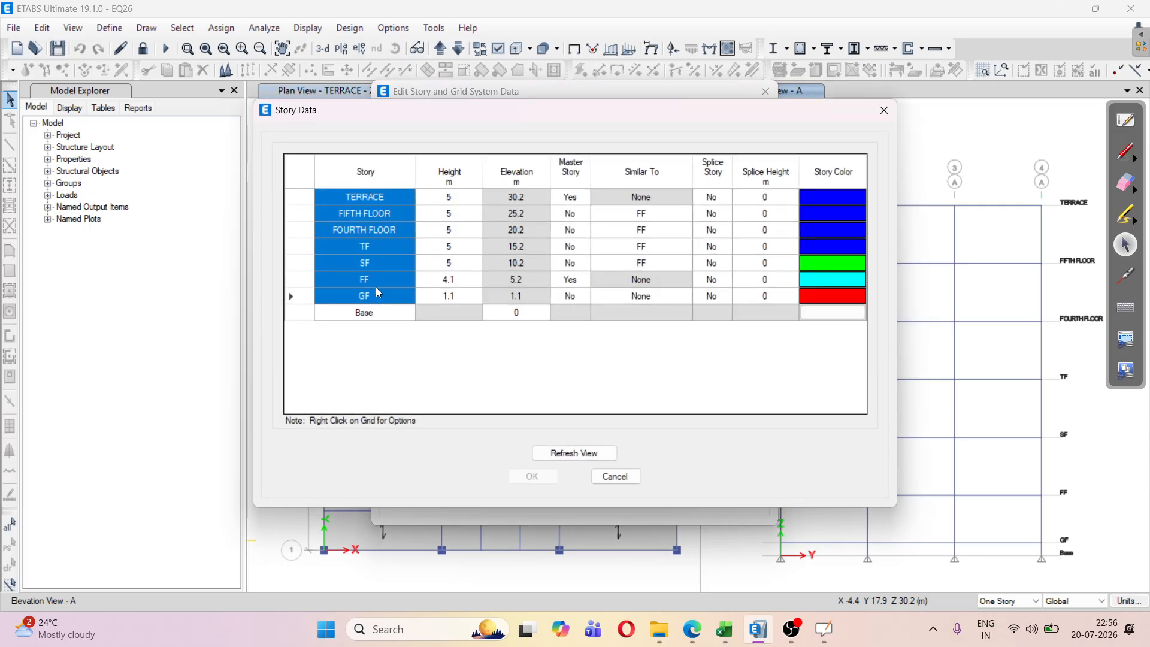
click(610, 478)
- Switch back to the P delta effect workbook in Excel and check the names in the Story column
click(725, 629)
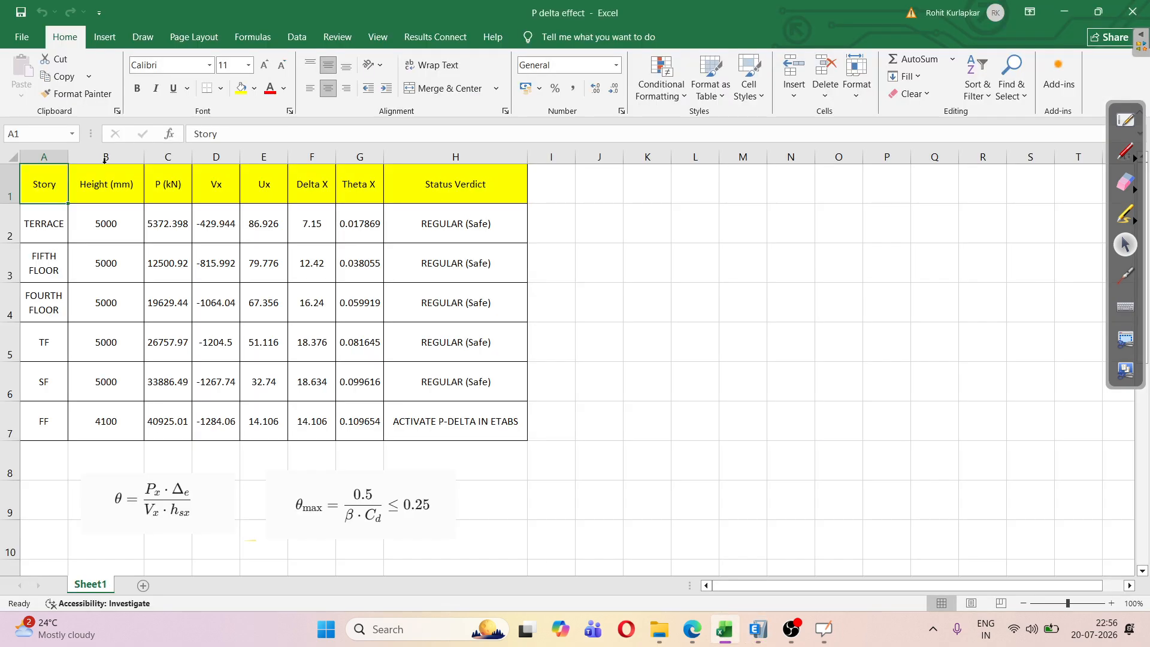
click(50, 156)
click(40, 222)
click(39, 257)
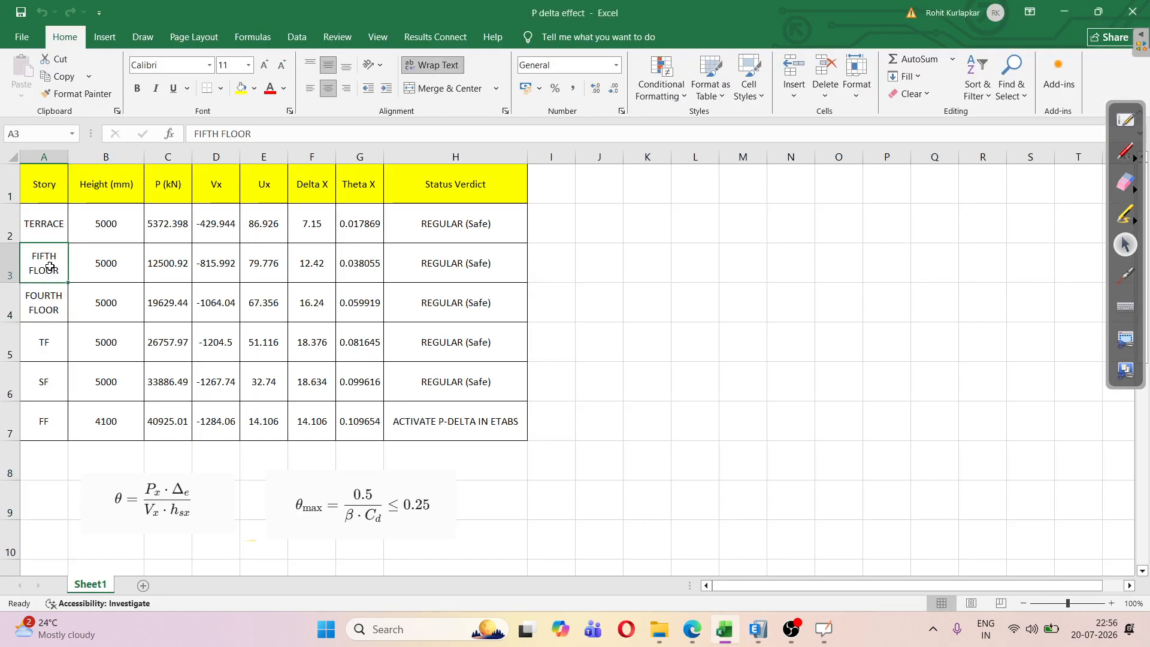
click(660, 288)
- Return to ETABS and review the story heights from TERRACE to GF in the story data
key(alt+Tab)
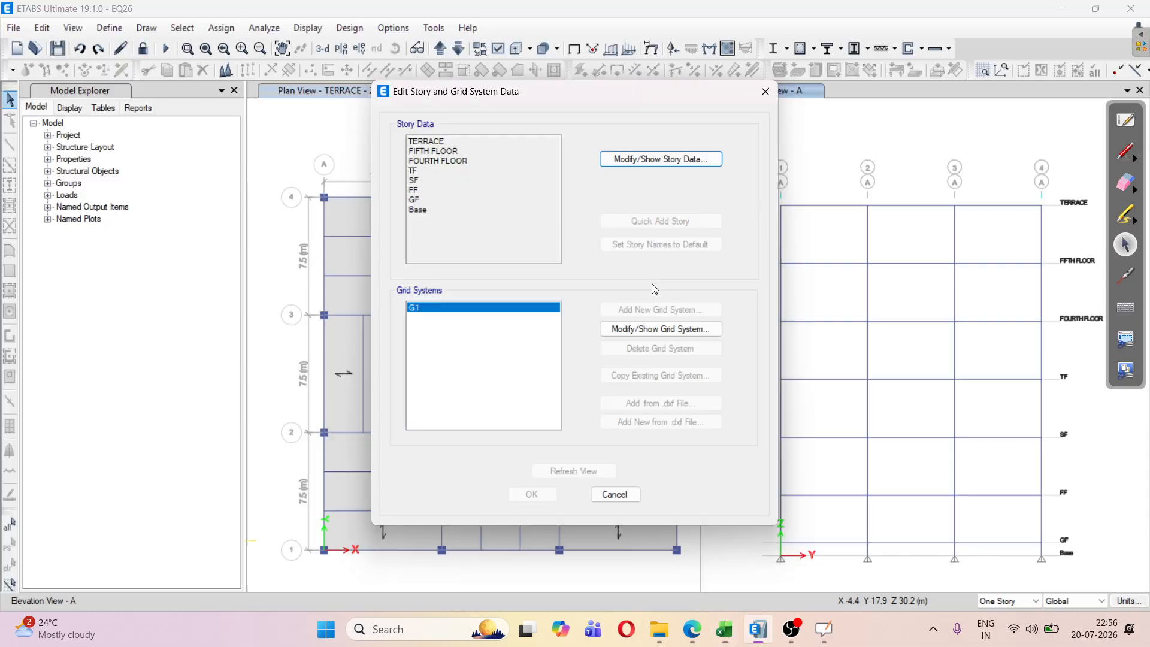
click(650, 159)
click(452, 203)
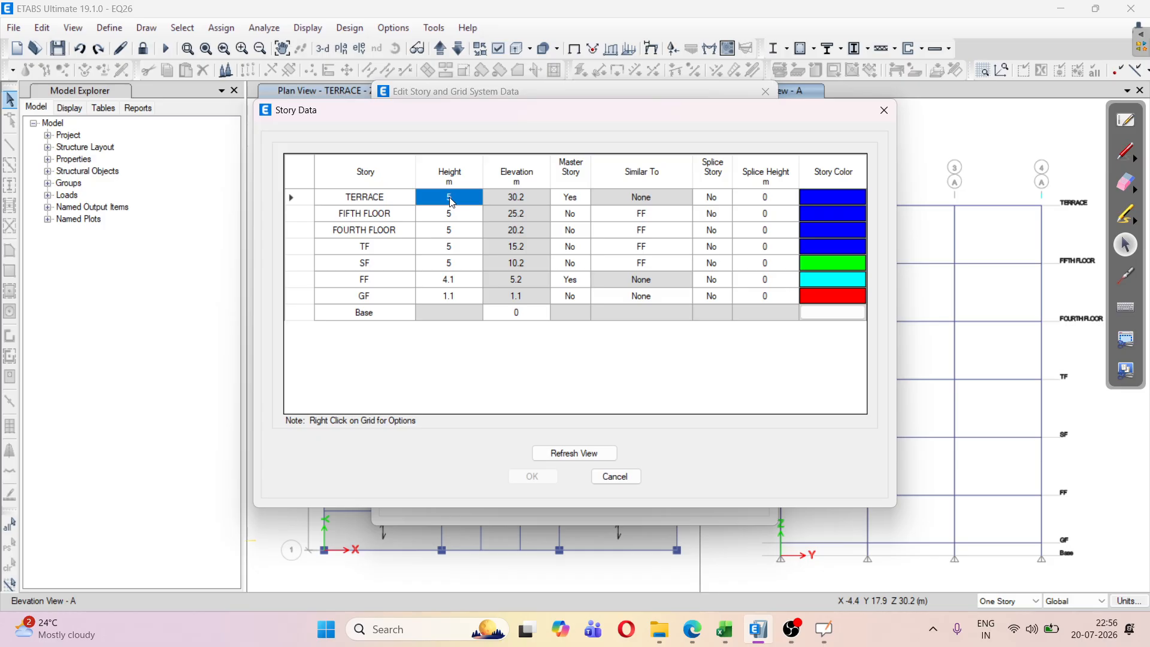
drag(452, 203, 462, 293)
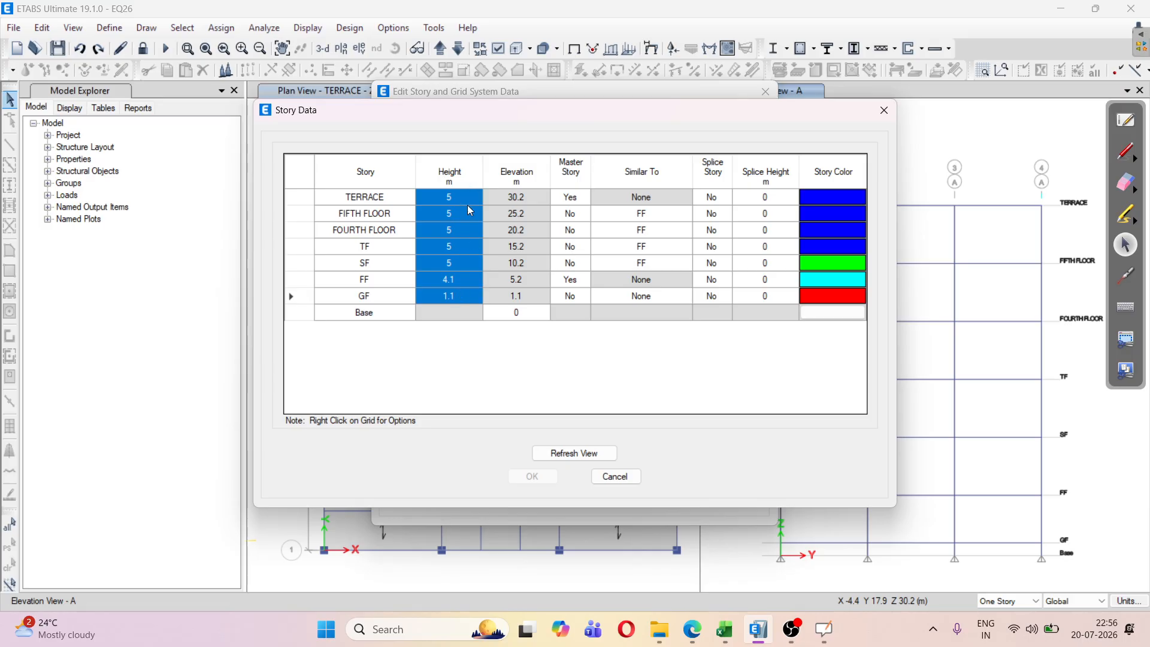
click(606, 475)
- Switch to the Excel workbook and check the Height (mm) values against the stories from TERRACE to FF
key(alt+Tab)
click(114, 218)
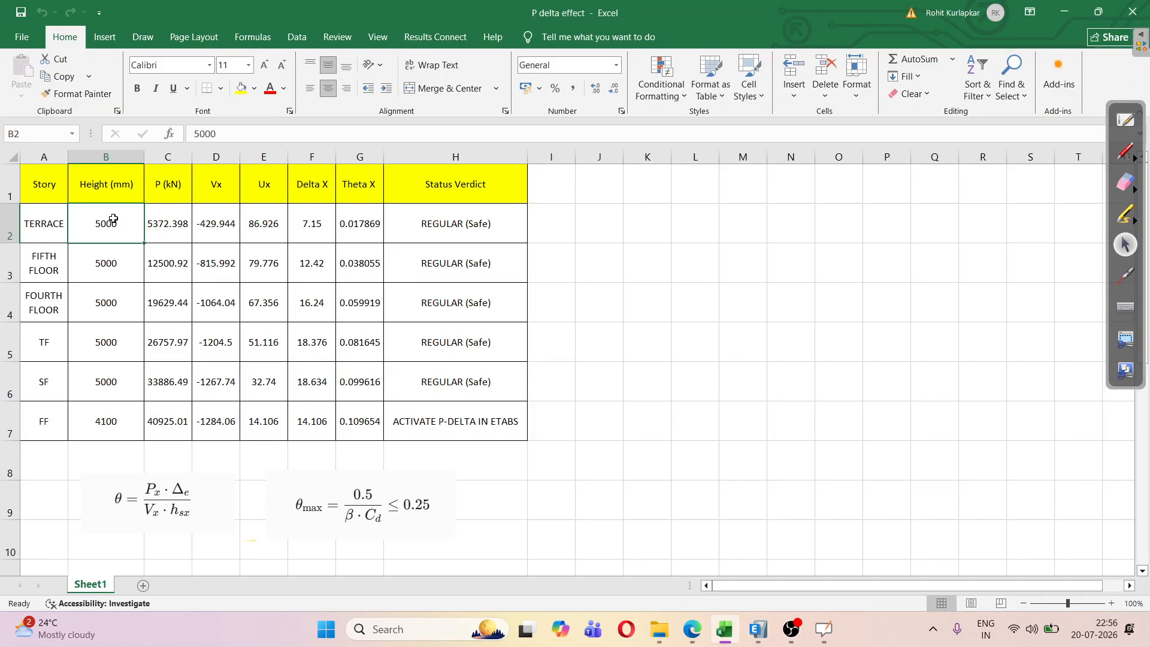
drag(114, 219, 124, 416)
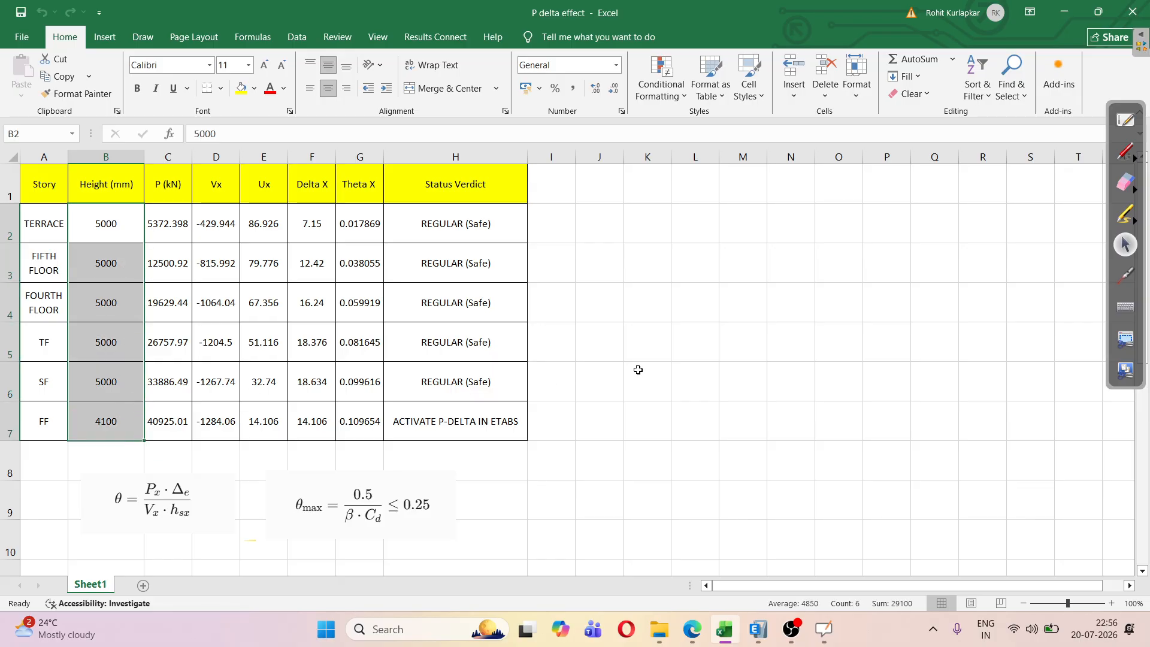
click(658, 370)
click(49, 231)
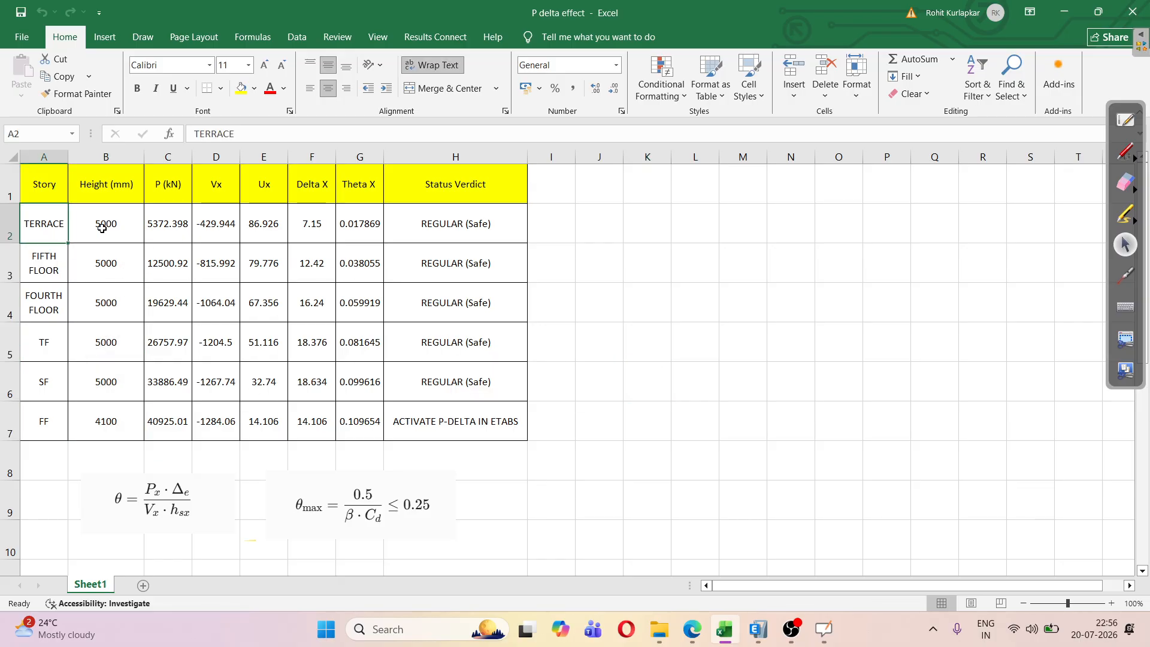
click(95, 228)
click(48, 264)
click(117, 266)
click(635, 306)
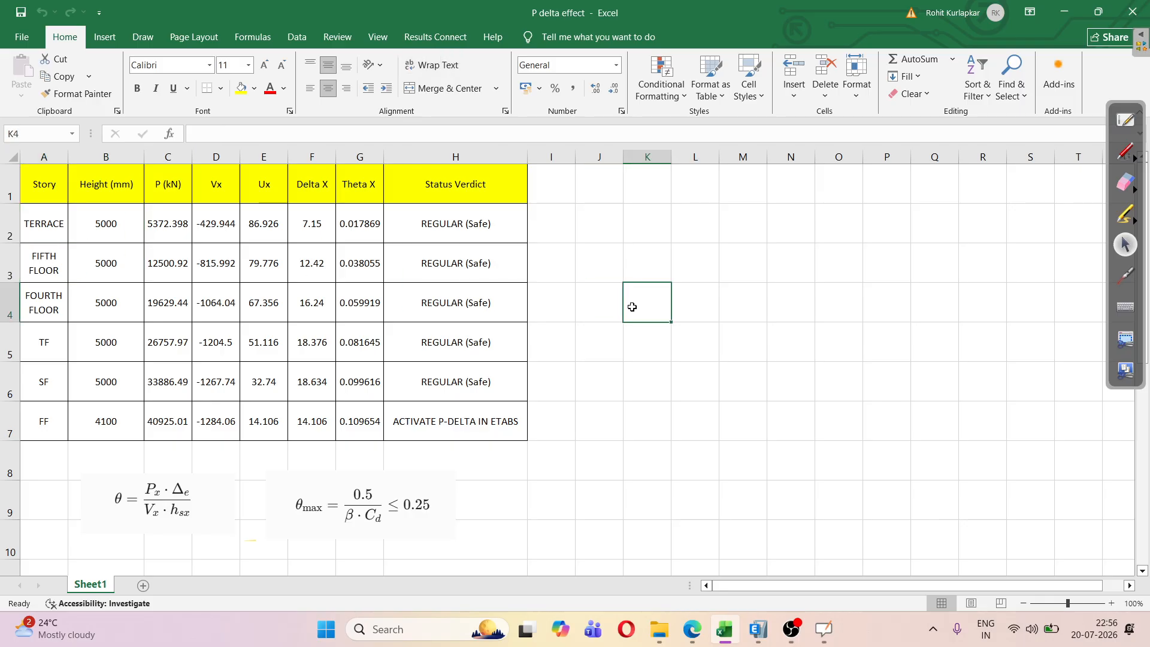
- Dismiss the story and grid data in ETABS and consult the stability coefficient formula in P DELTA EFFECT.pdf in the browser
key(alt+Tab)
click(765, 92)
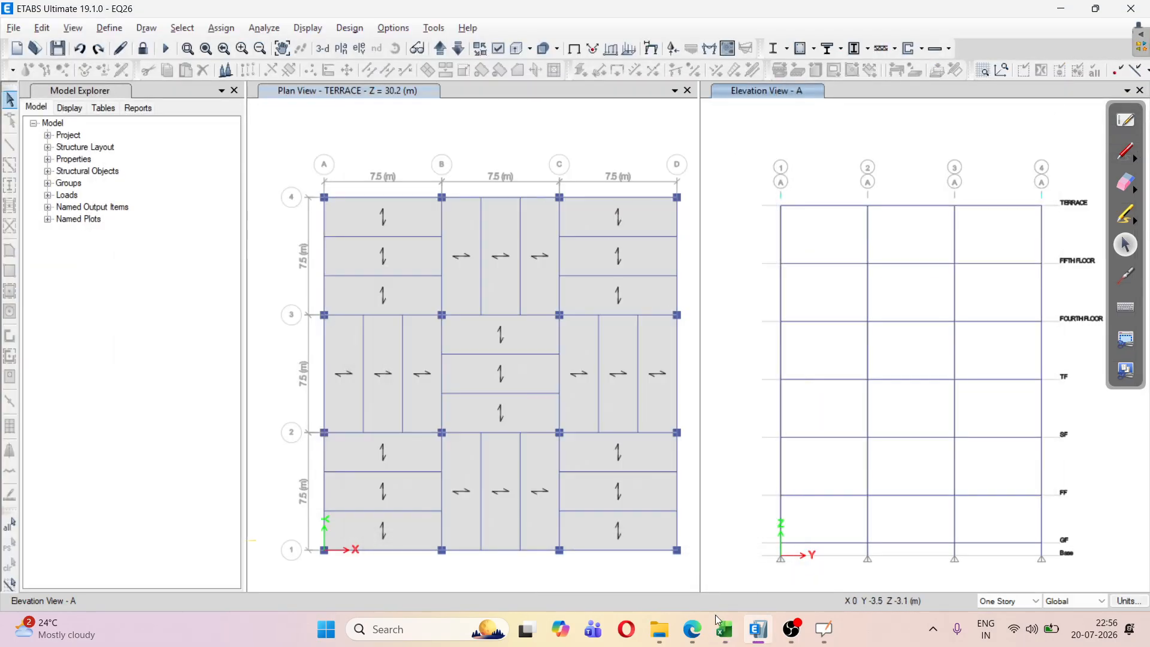
click(693, 628)
scroll(510, 216, up, 2)
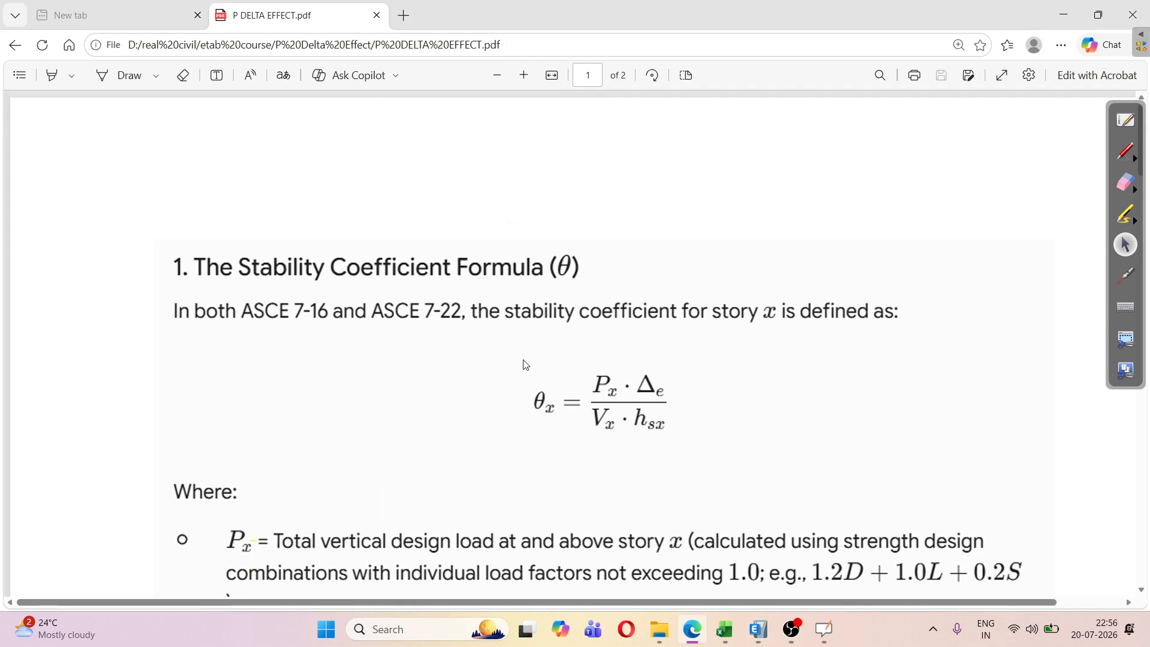
- Switch to ETABS and review the Dead, SIDL and Live load factors of the DL+LL load combination without changing them
click(764, 620)
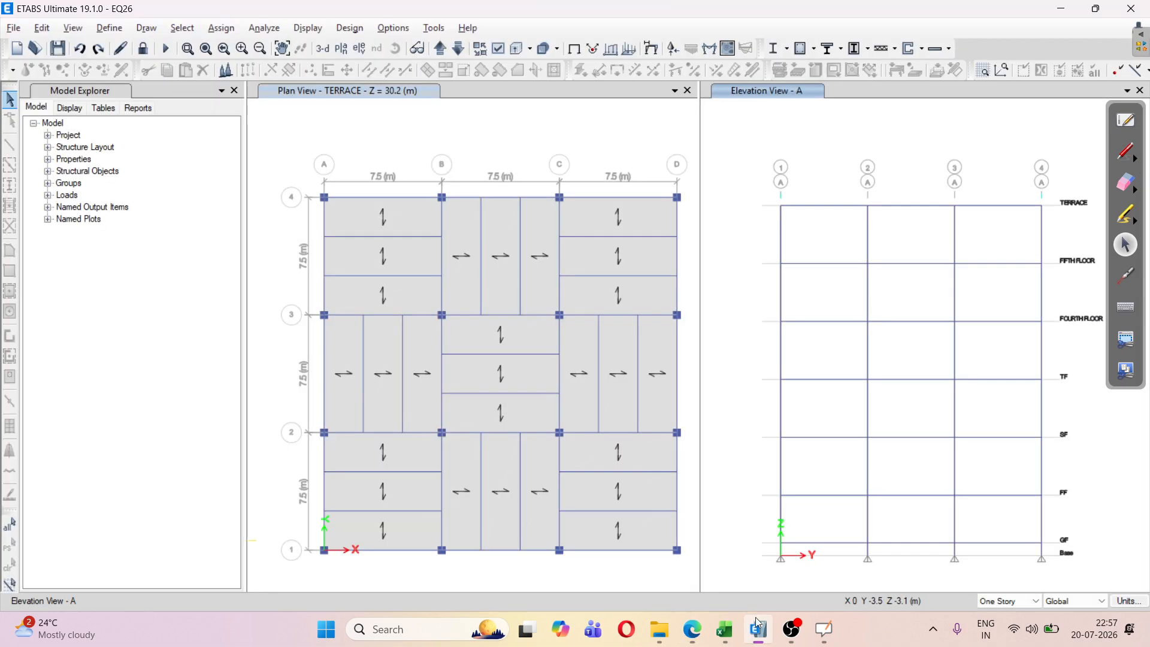
click(122, 31)
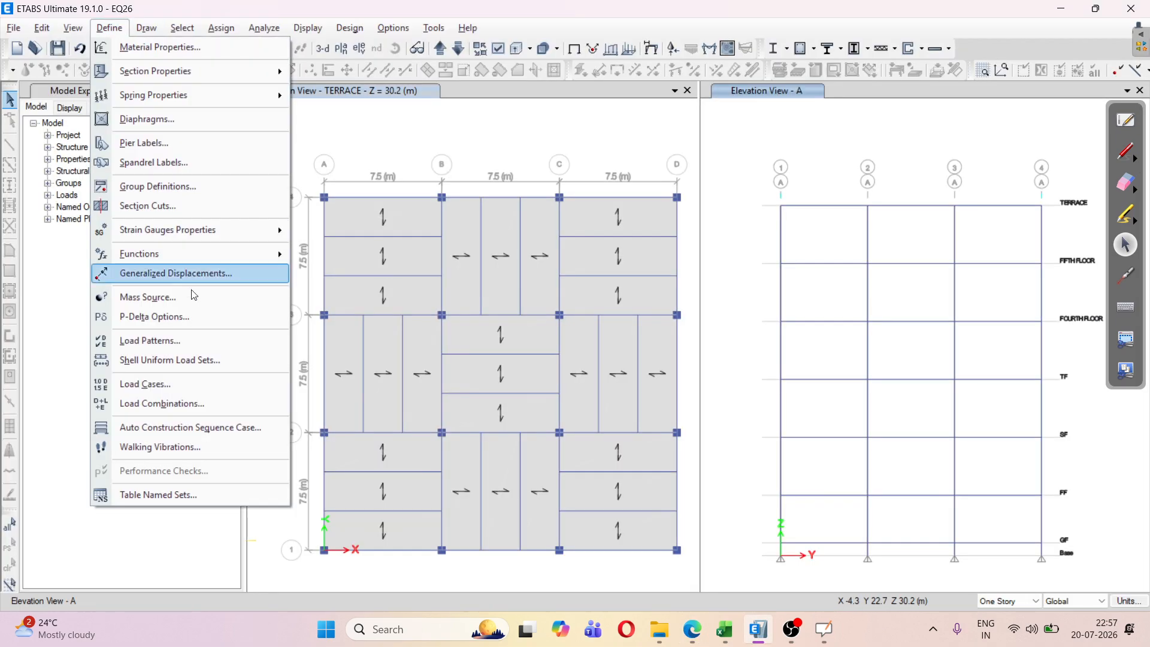
click(217, 405)
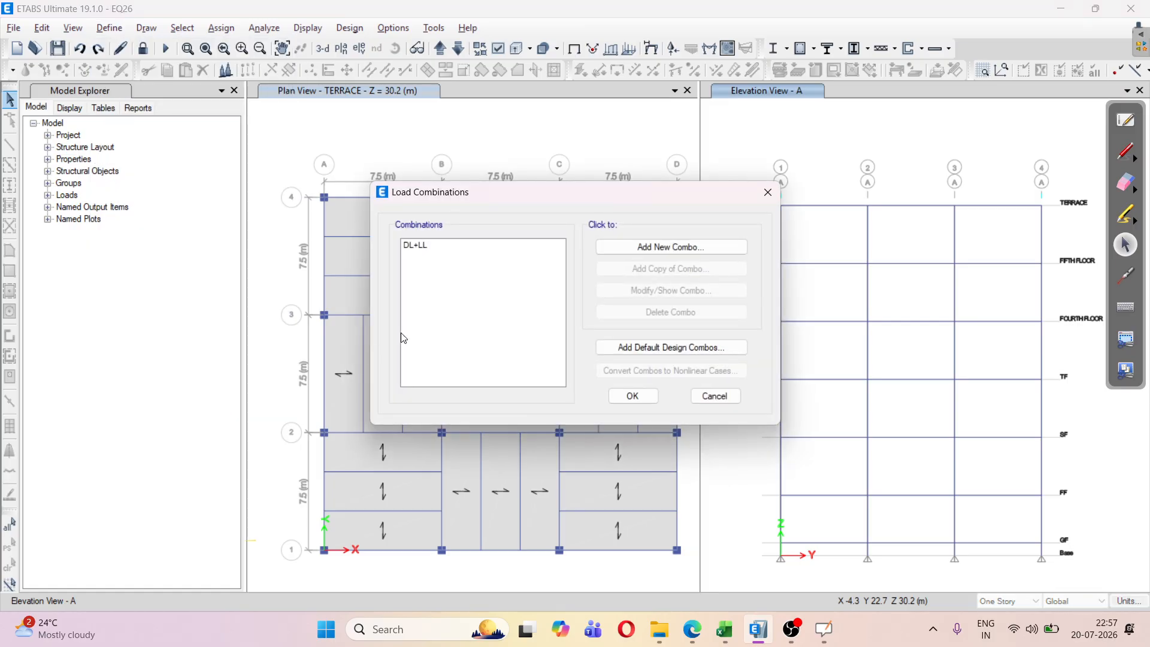
click(416, 247)
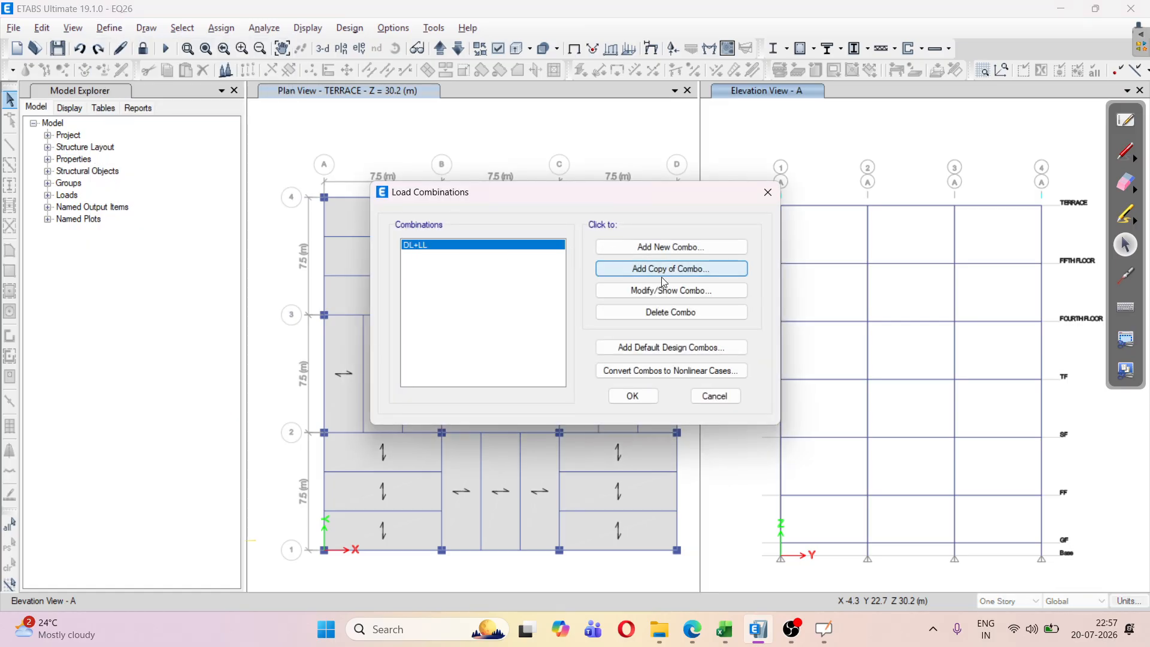
click(664, 292)
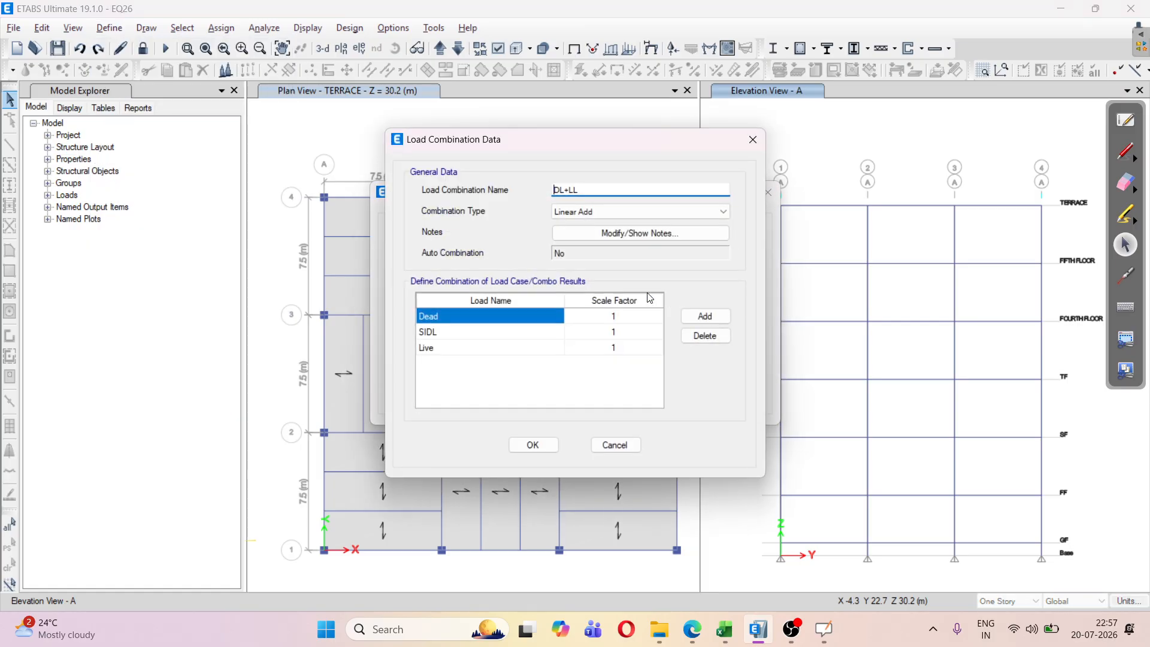
click(456, 330)
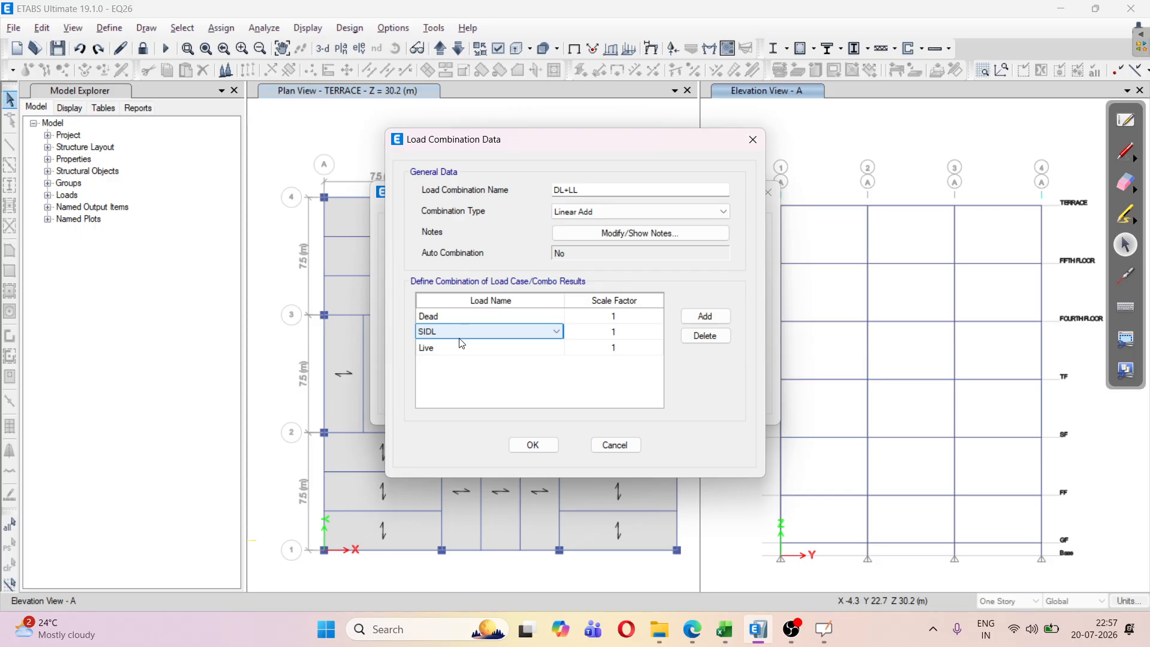
click(458, 347)
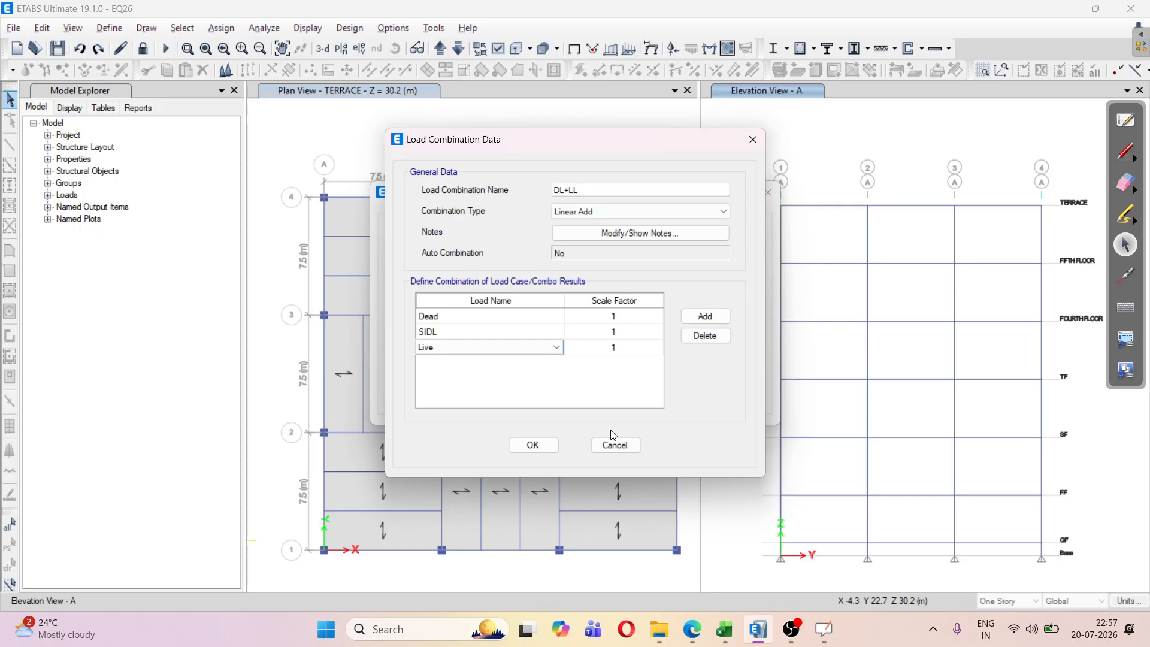
click(615, 445)
click(710, 397)
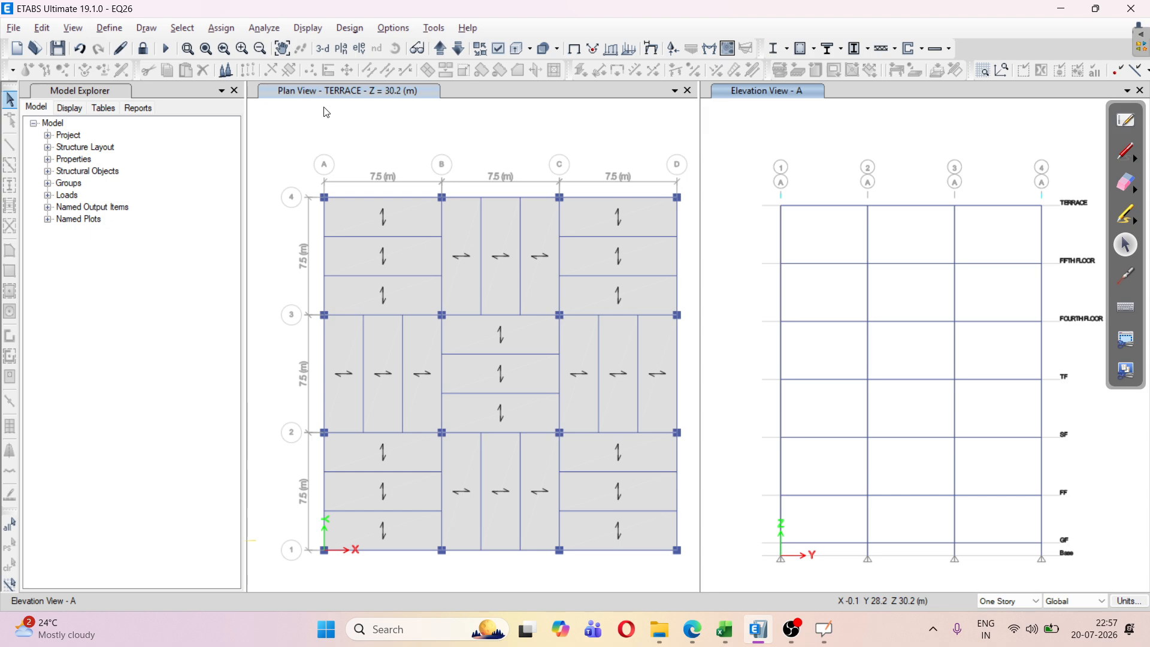
- Show the Story Forces table from the other output items of the structure analysis results
click(106, 114)
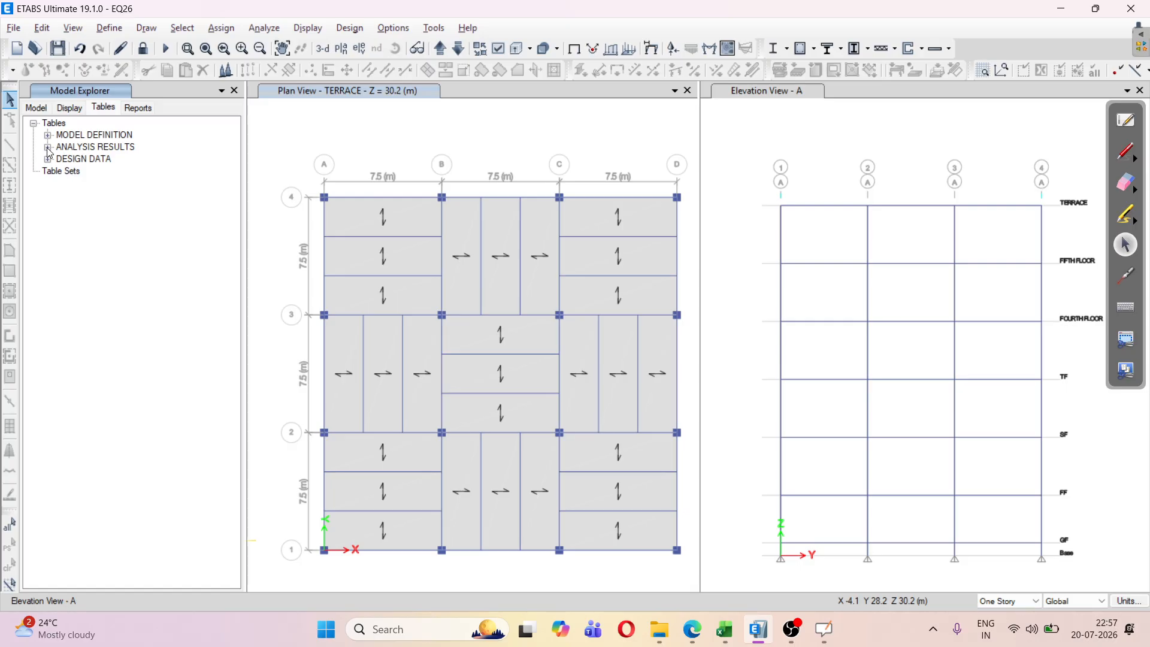
click(47, 147)
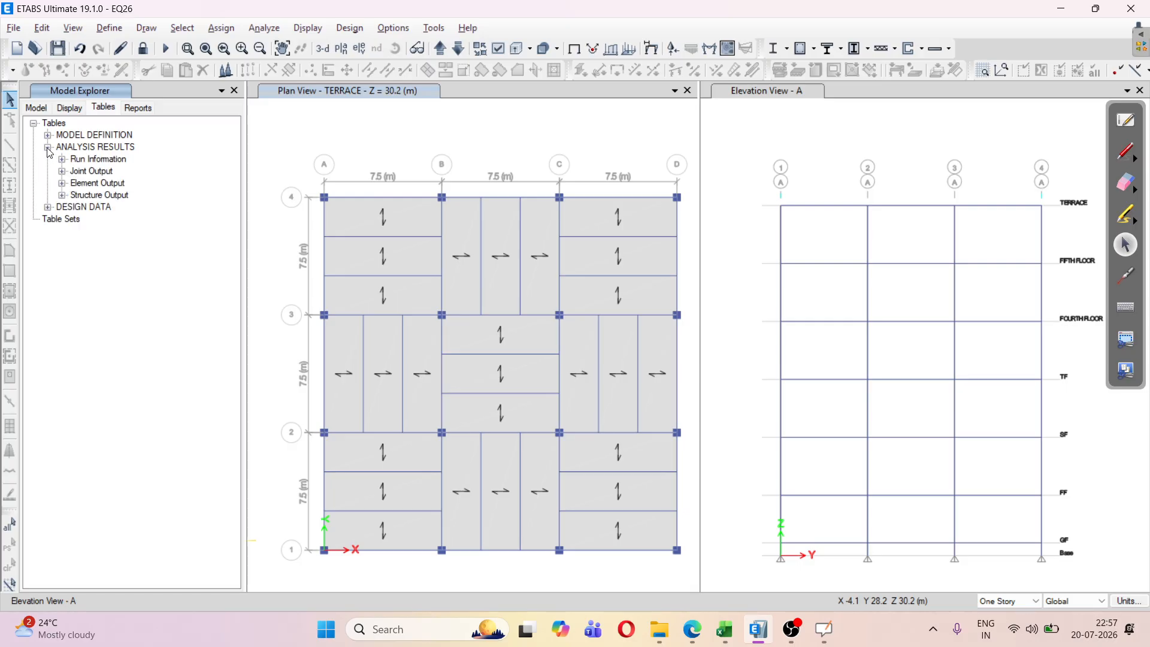
click(62, 196)
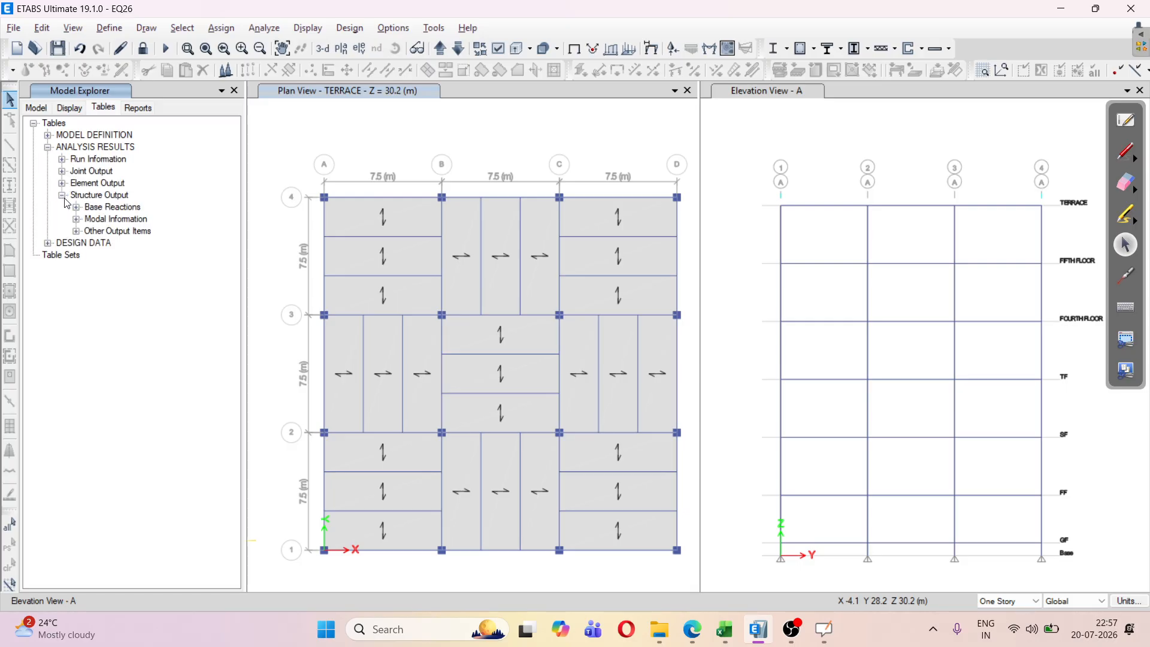
click(76, 232)
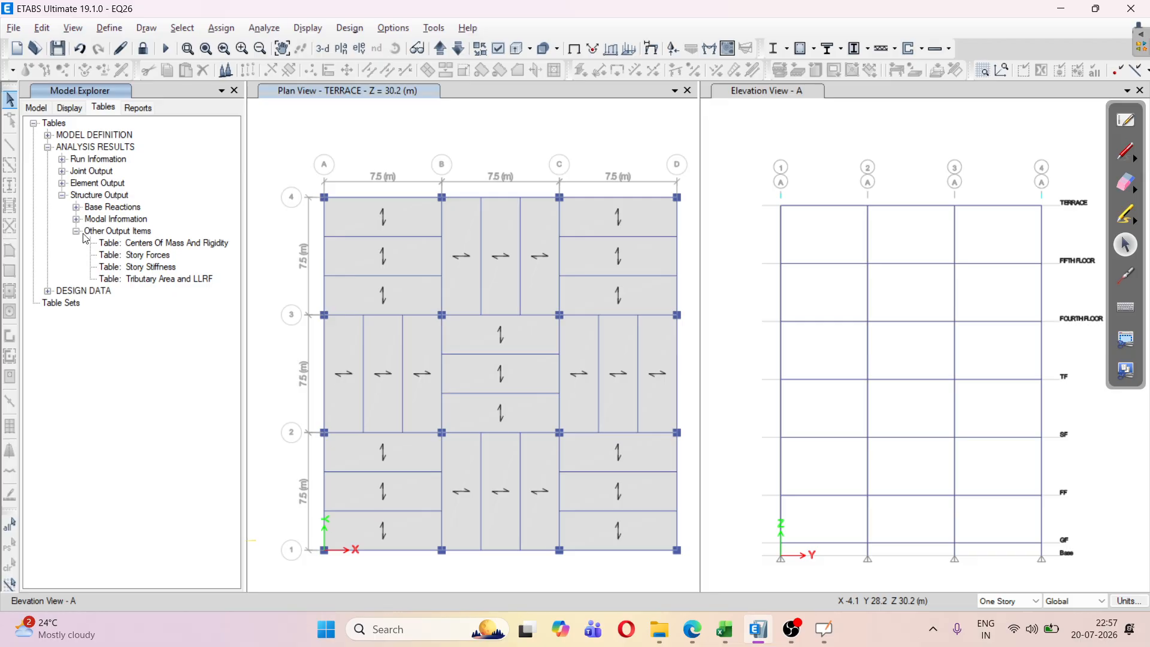
click(142, 256)
right_click(142, 259)
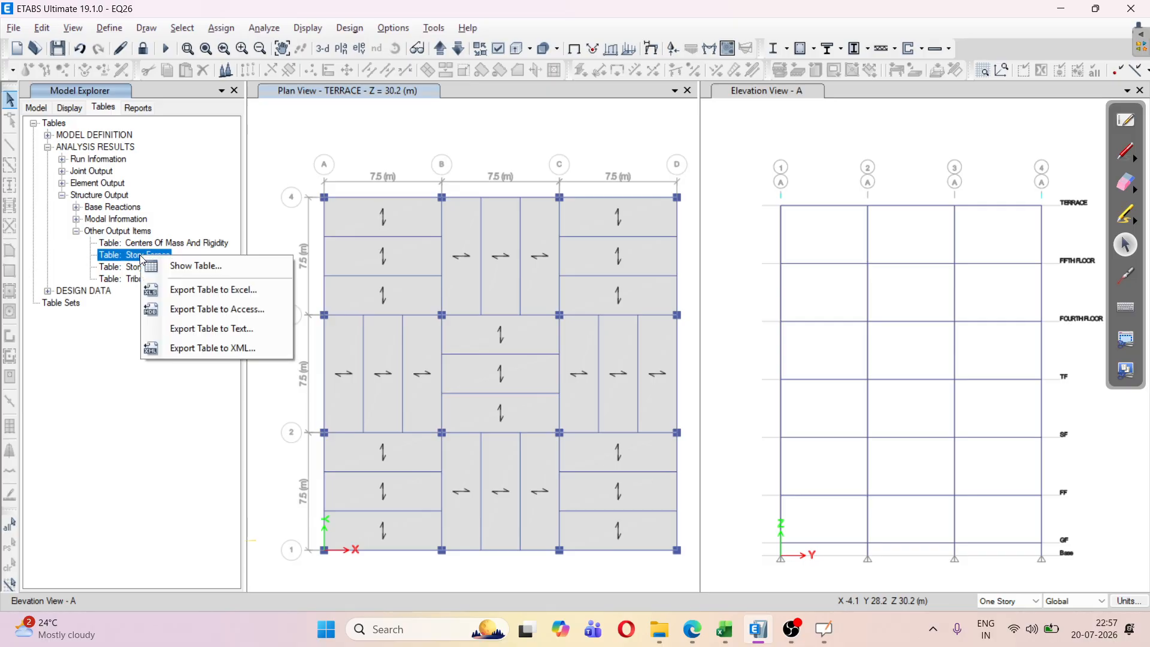
click(177, 265)
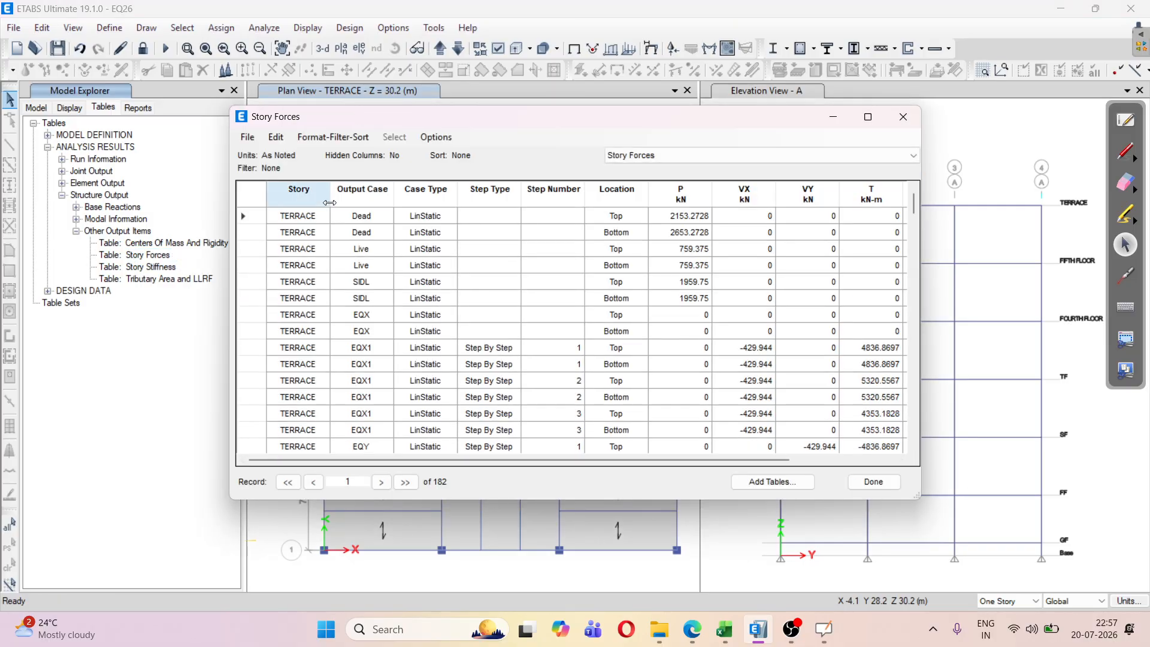
- Filter the Story Forces table to the DL+LL output case
click(350, 202)
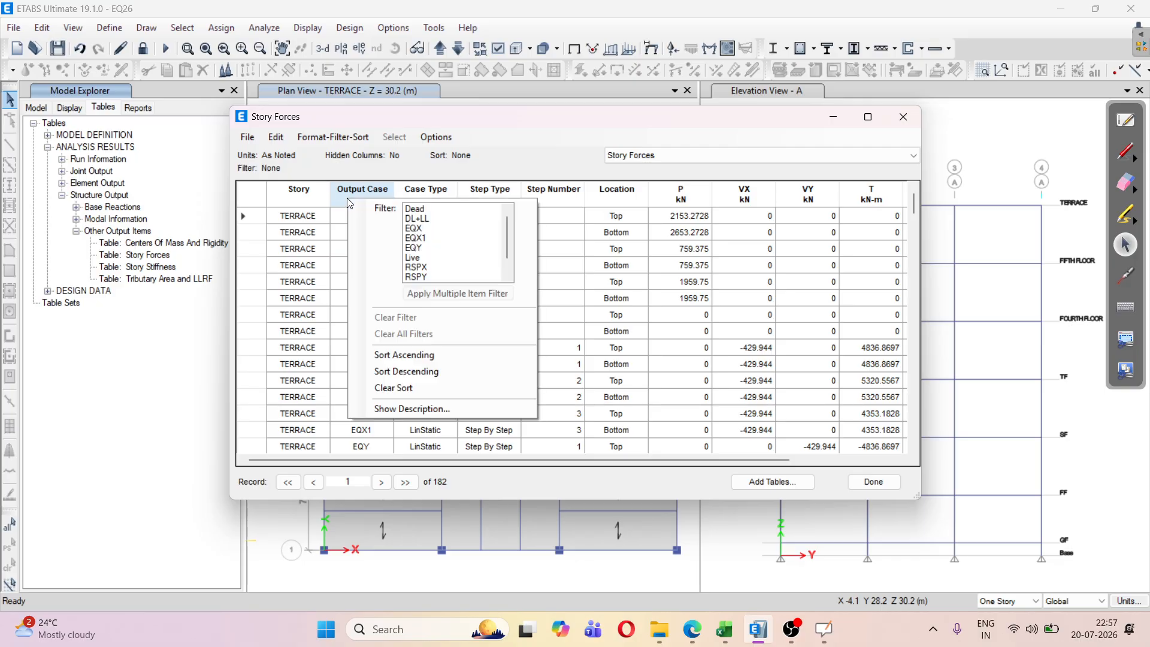
mouse_move(506, 229)
mouse_down()
mouse_move(508, 271)
mouse_move(509, 225)
mouse_up()
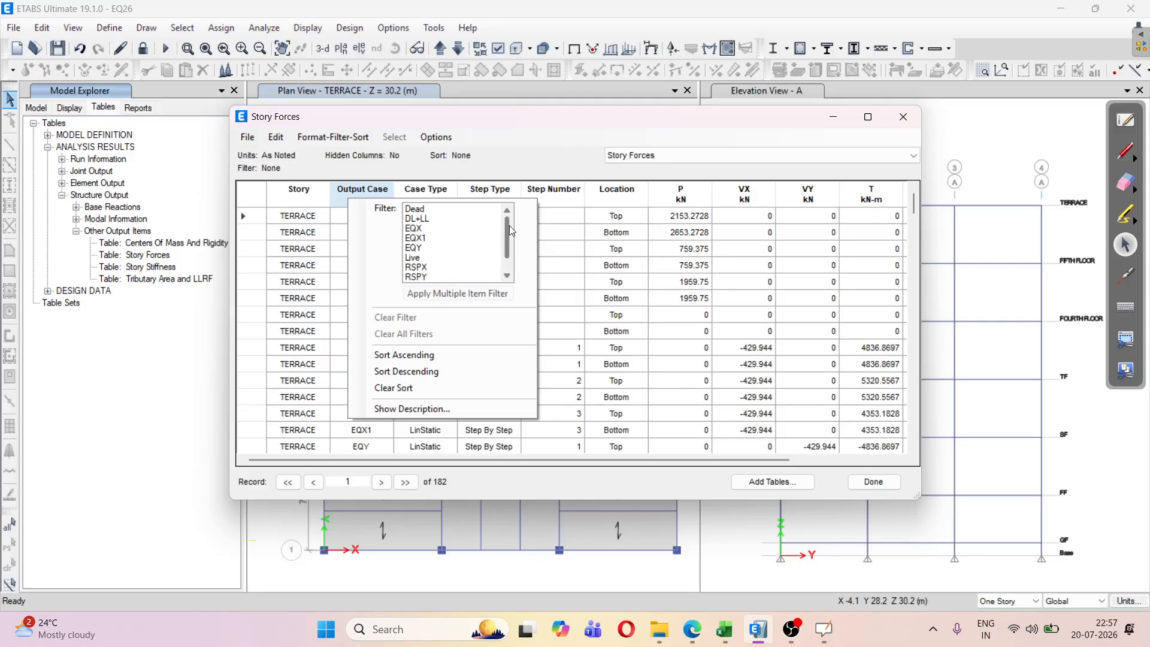
click(428, 219)
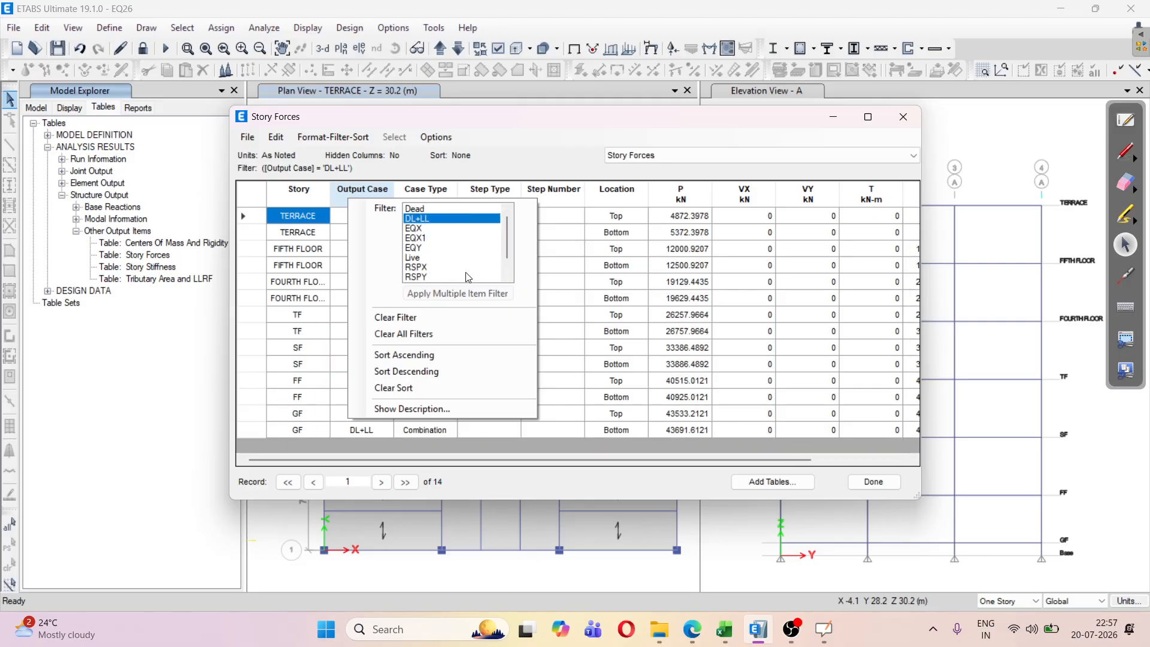
click(521, 153)
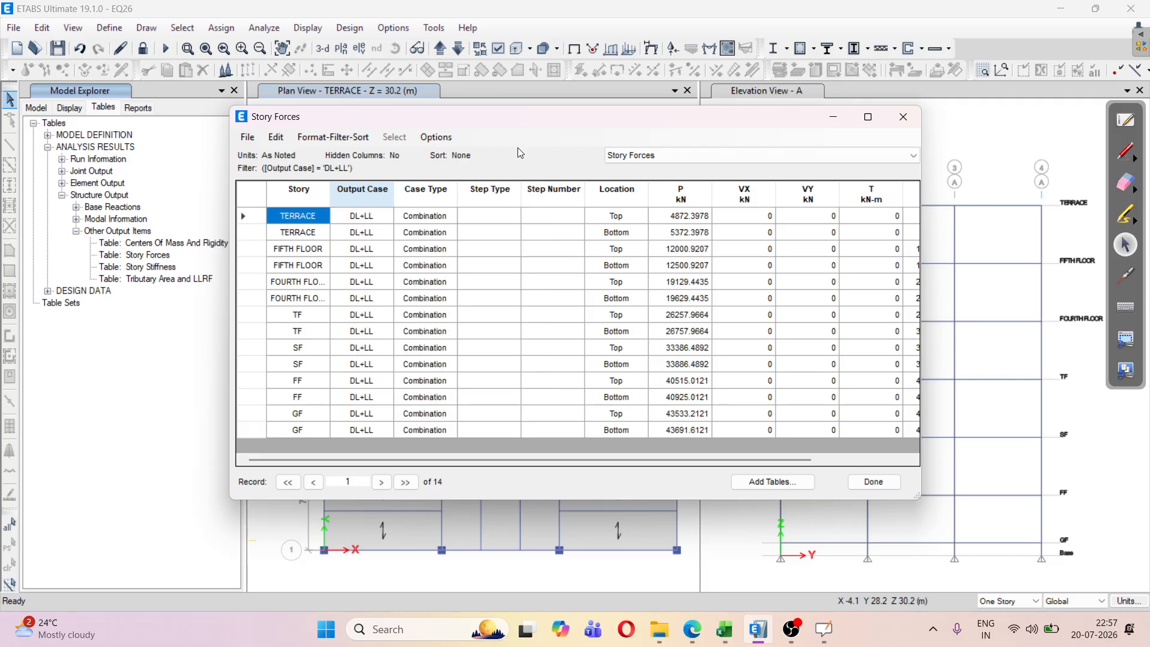
- Filter the Story Forces table to the Bottom location and select the P values of all stories
click(619, 199)
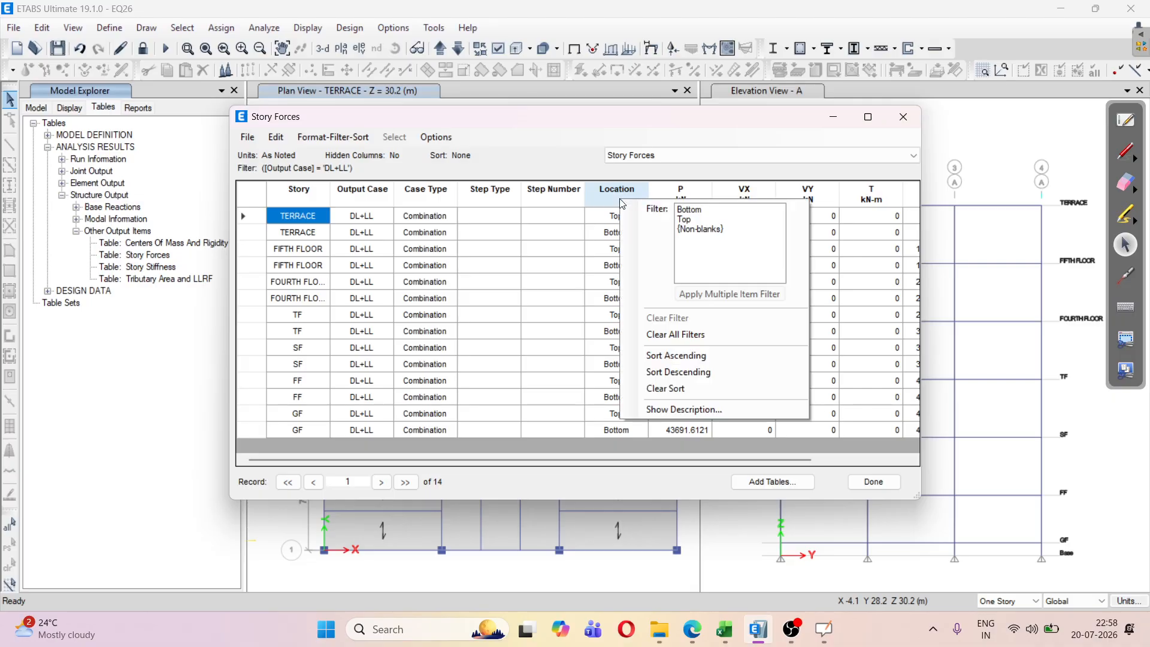
click(686, 210)
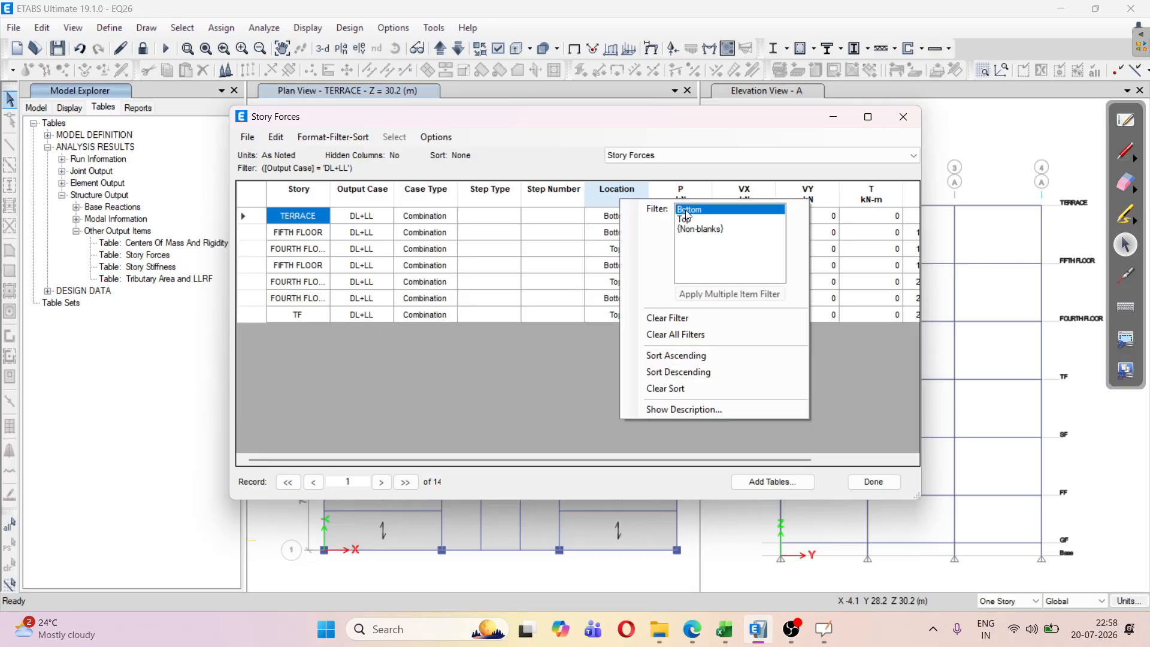
click(579, 372)
drag(694, 220, 694, 321)
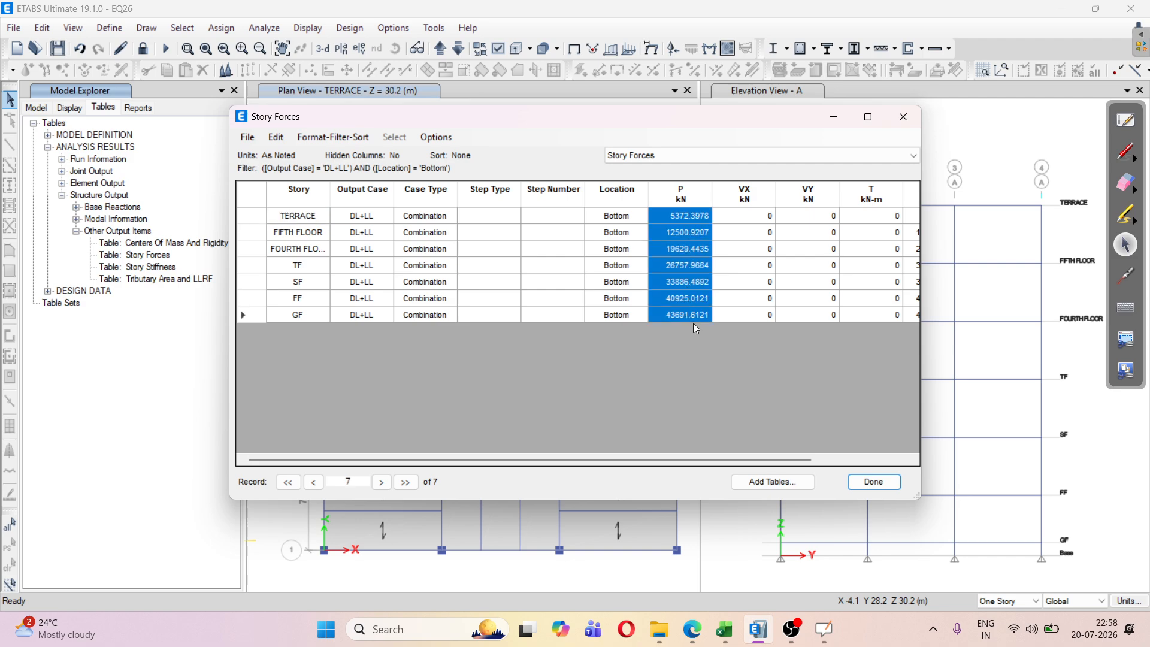
- Switch to the P delta effect workbook in Excel and examine the P (kN) column against the story forces
key(alt+Tab)
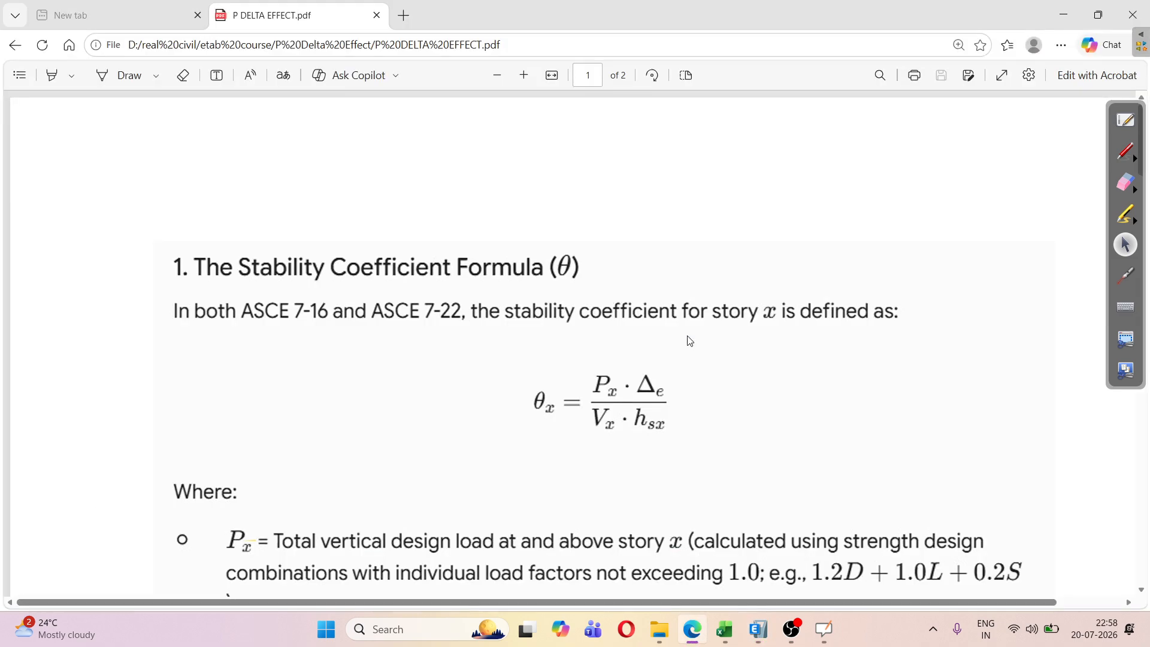
key(alt+Tab)
click(724, 629)
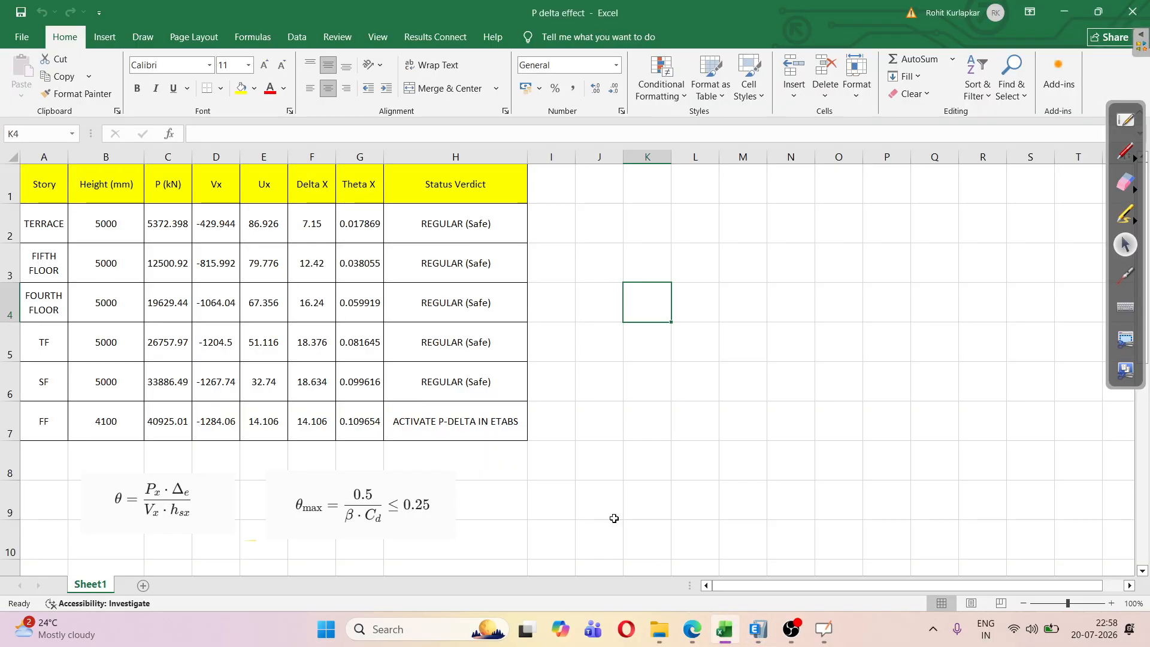
click(173, 232)
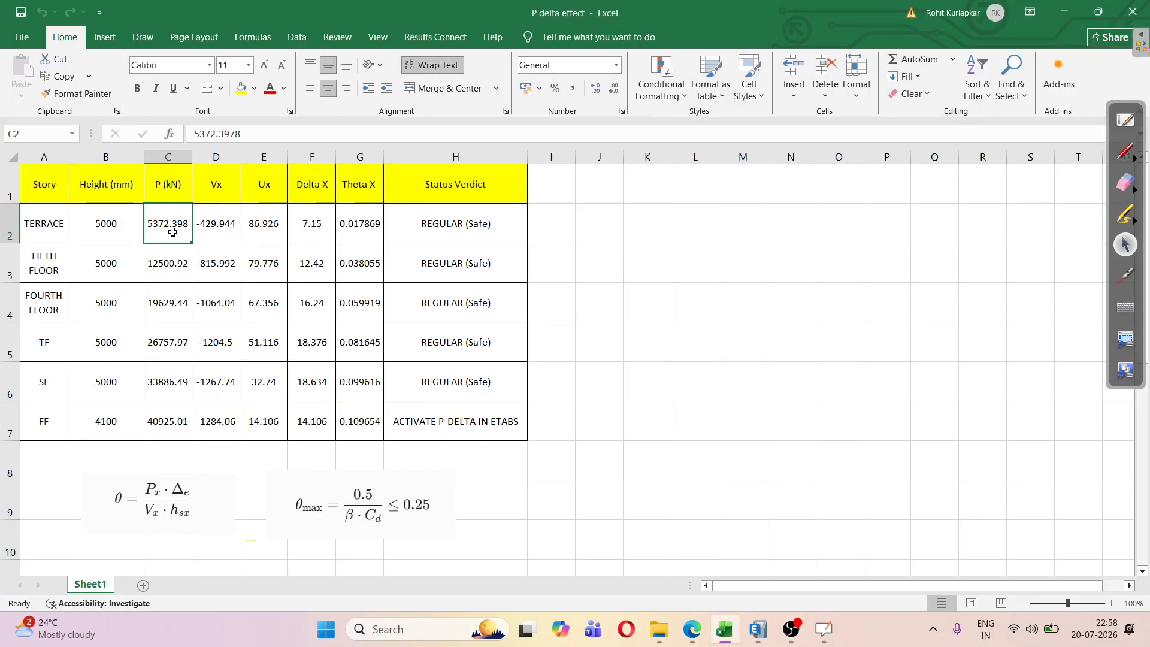
click(177, 155)
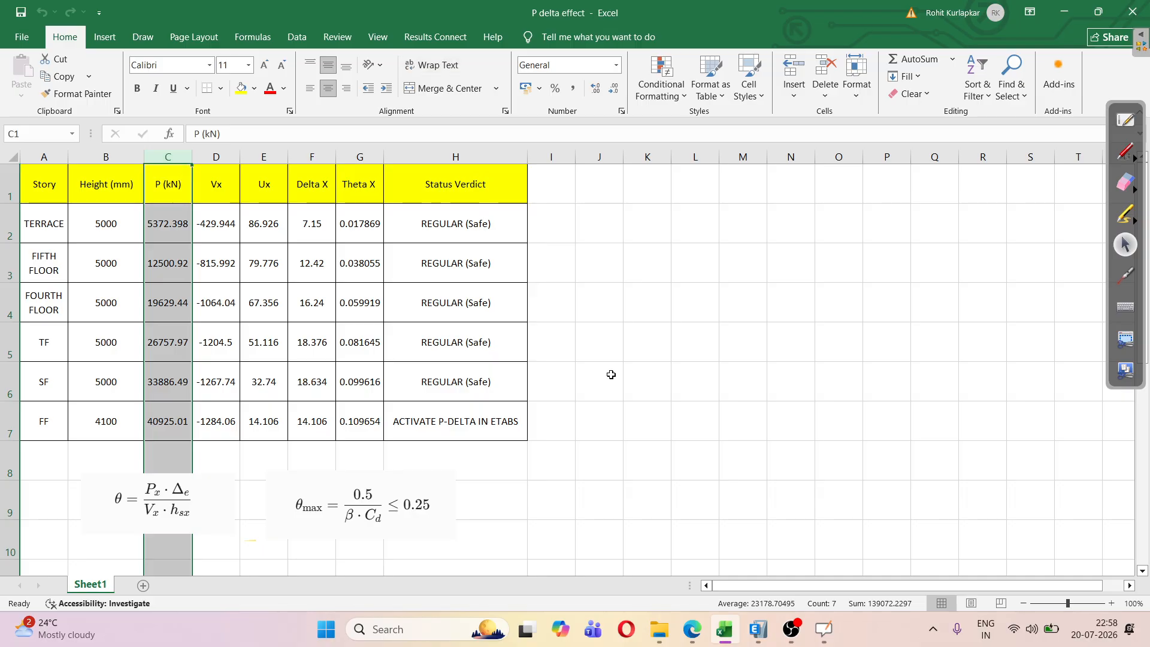
click(722, 389)
- Switch to ETABS and change the Story Forces output case filter to EQX1
key(alt+Tab)
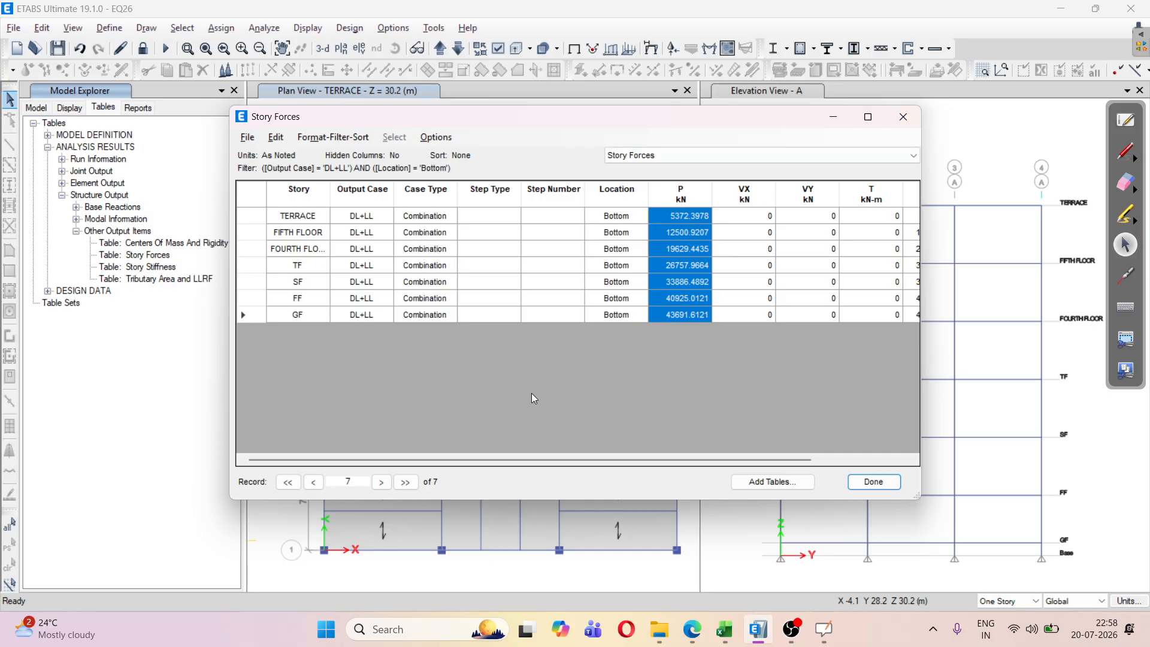
click(373, 192)
right_click(373, 192)
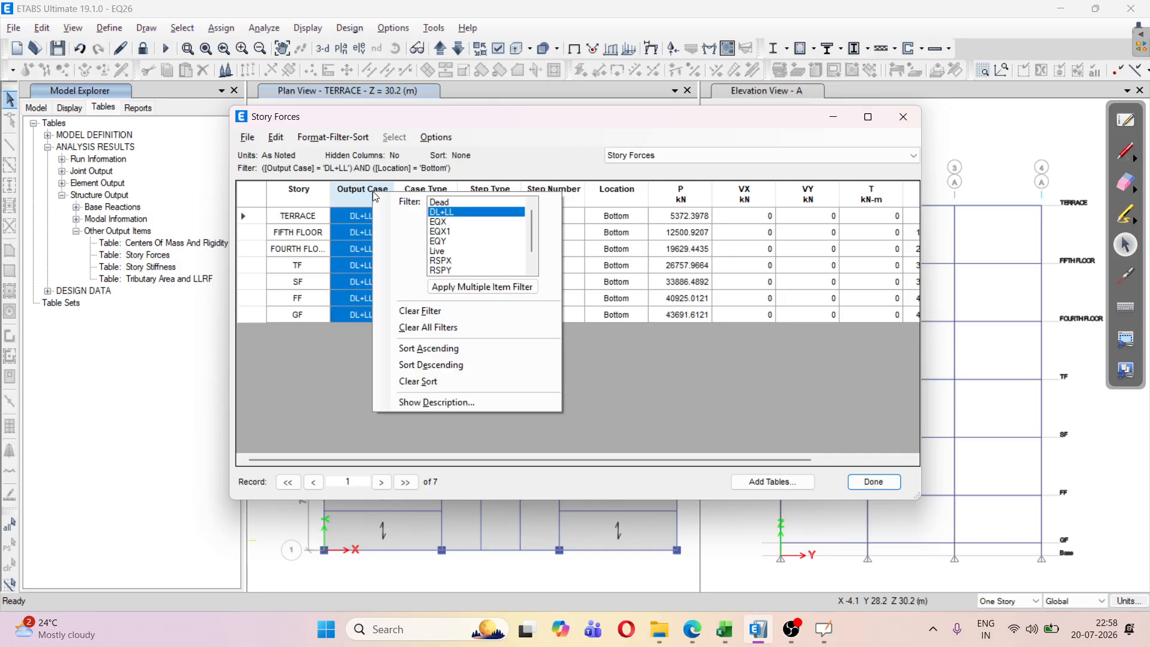
click(446, 233)
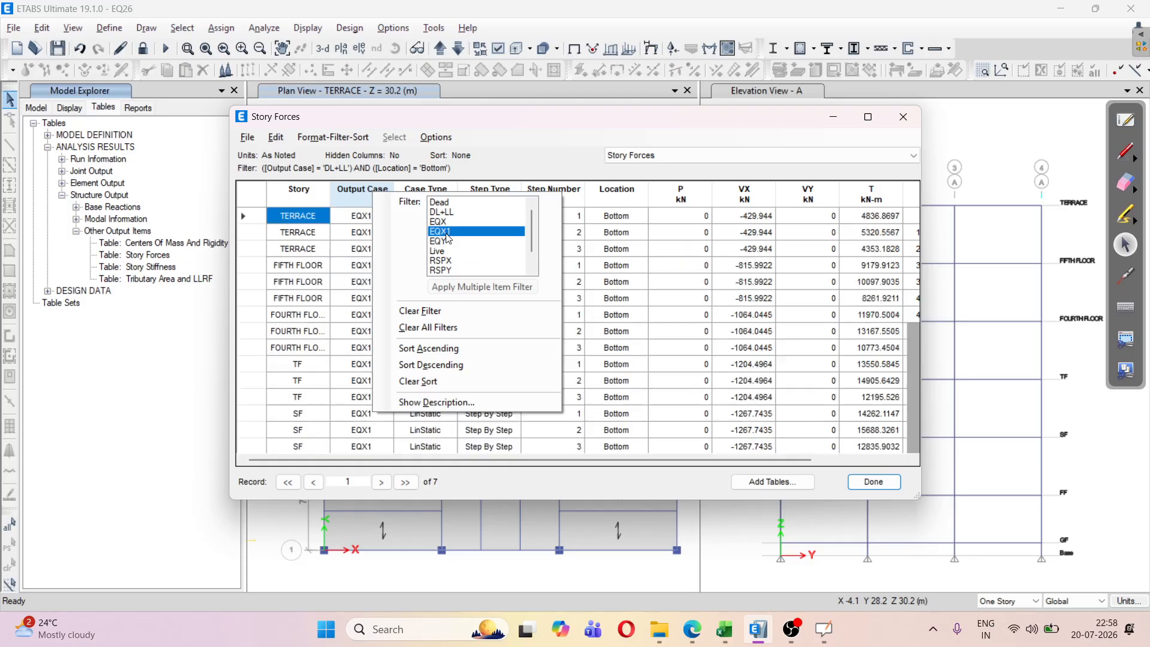
click(543, 142)
- Filter the Story Forces table to rows whose step number equals 3
click(560, 194)
right_click(560, 194)
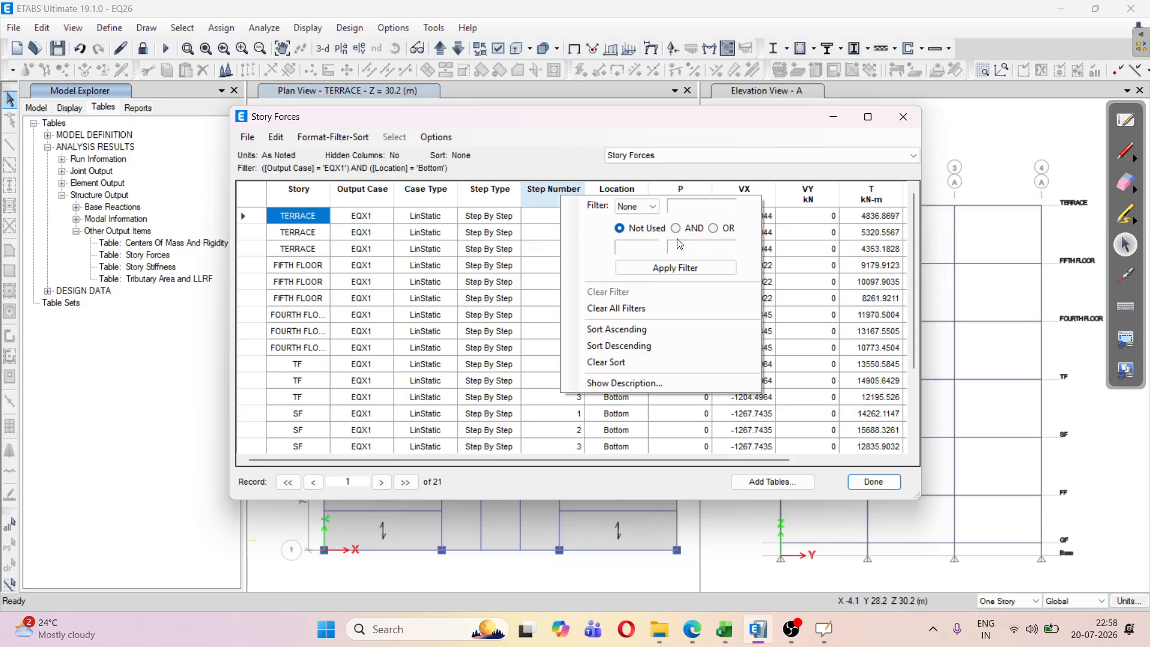
click(648, 208)
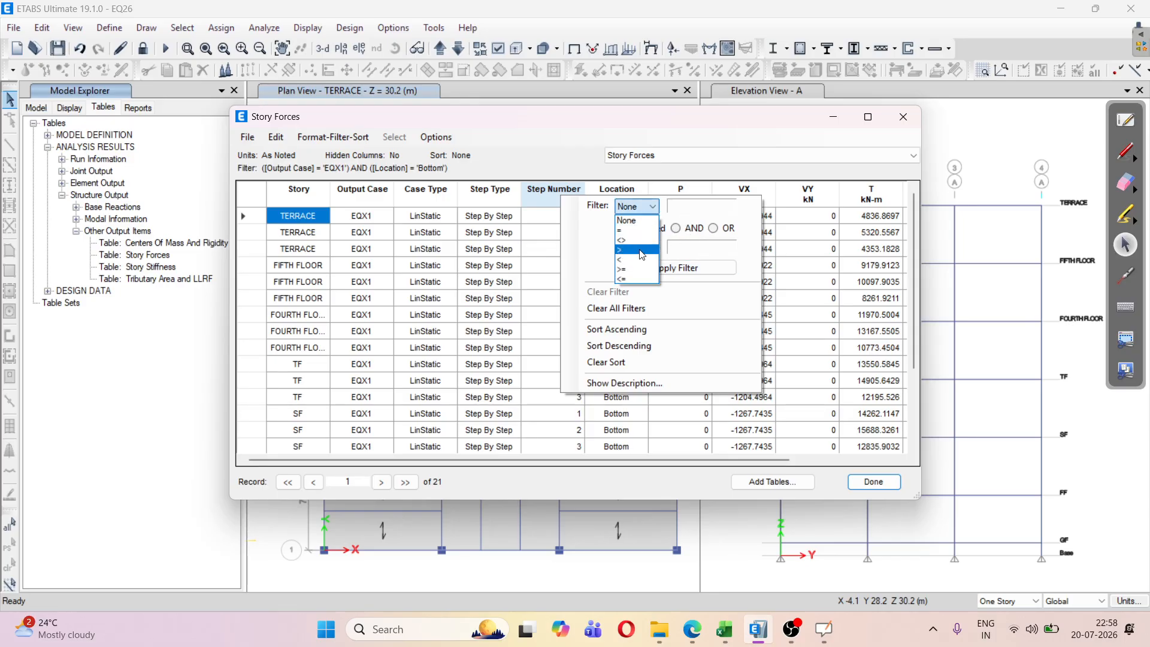
click(635, 229)
click(672, 205)
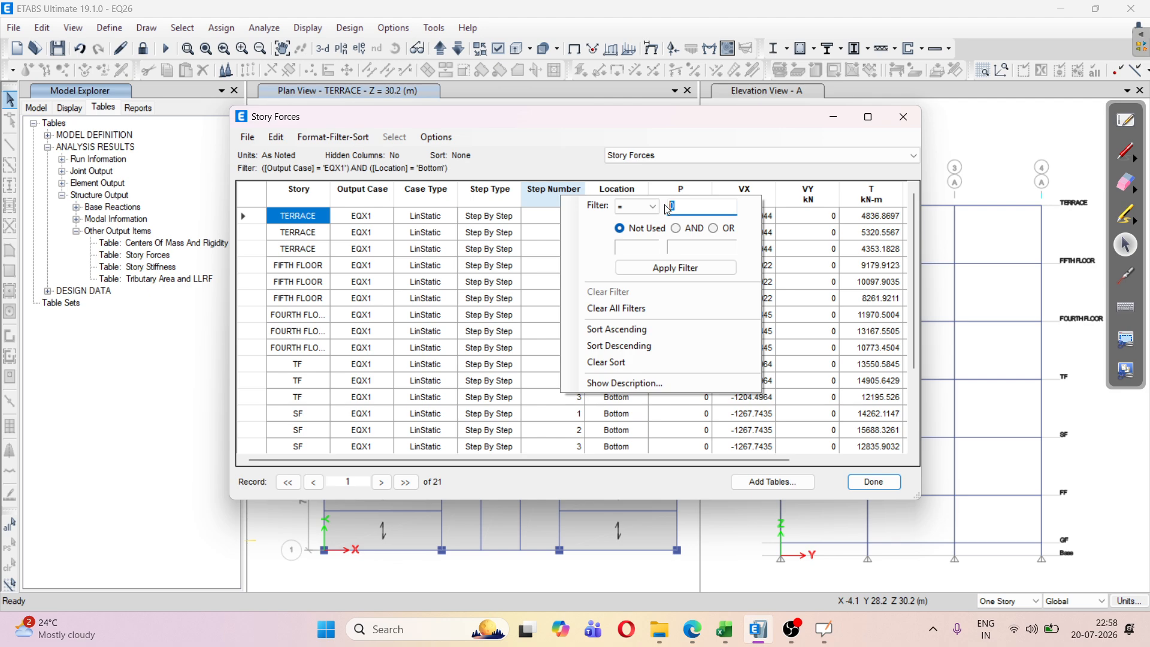
click(680, 268)
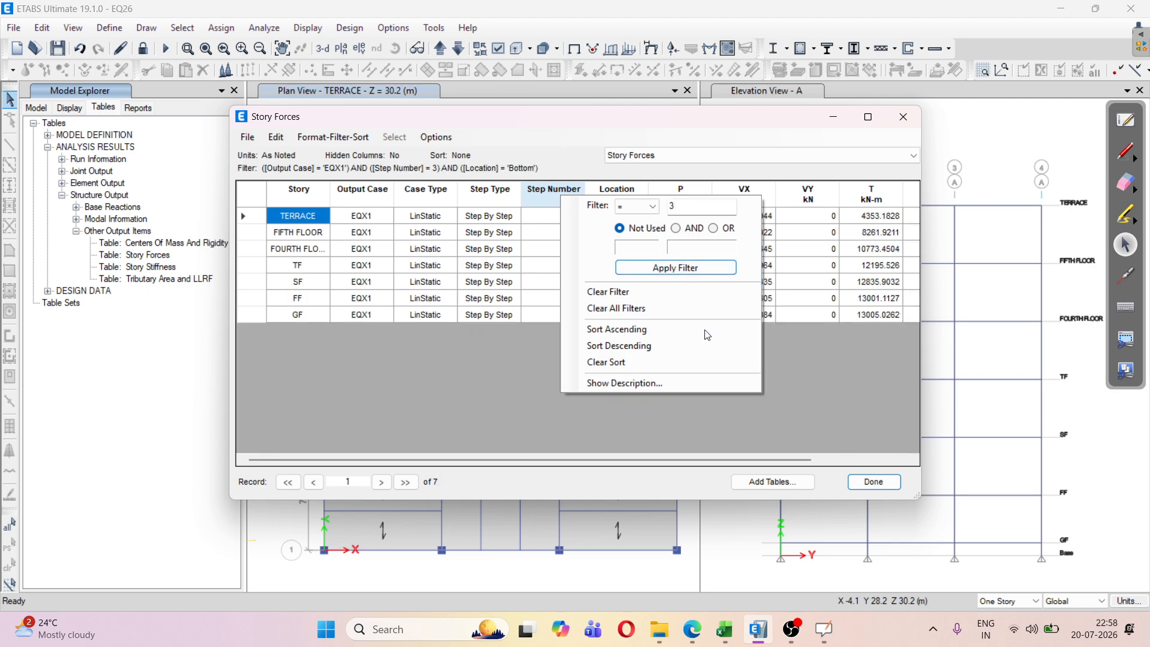
click(805, 360)
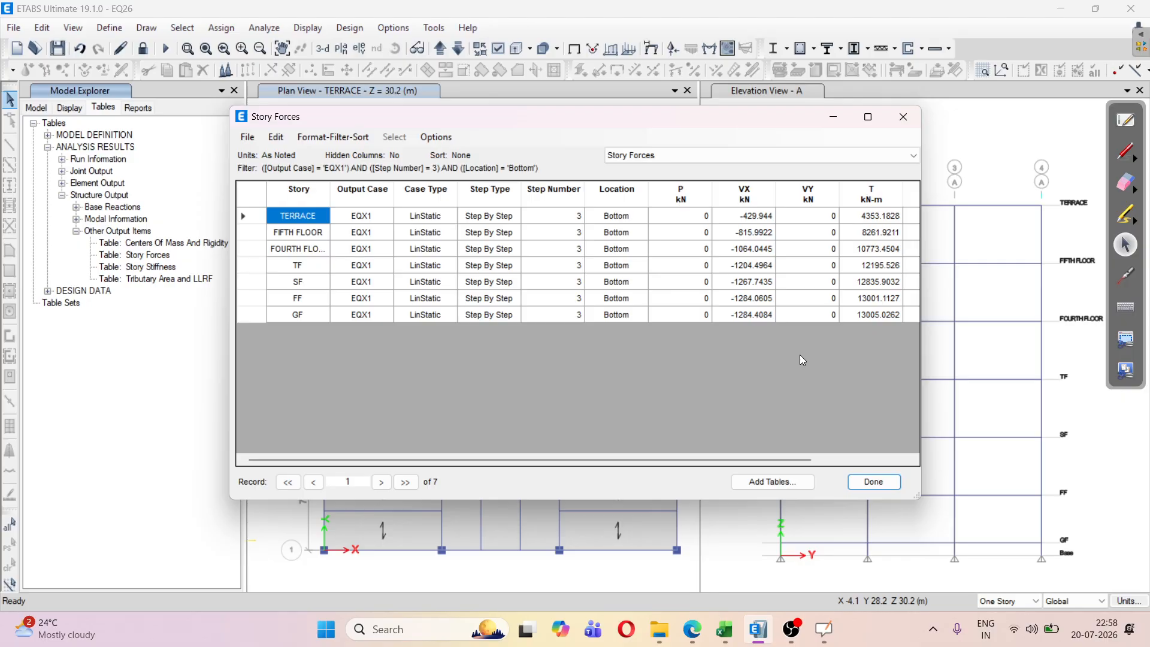
- Select the VX shear of all stories in ETABS and compare it with the Vx column in Excel
key(alt+Tab)
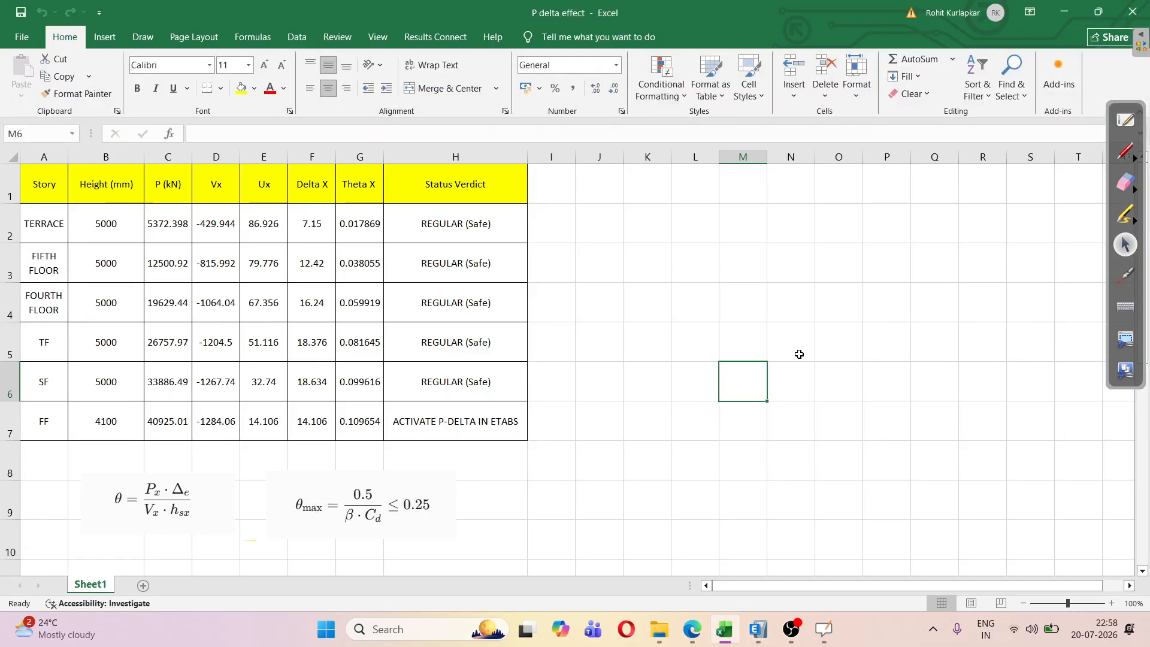
key(alt+Tab)
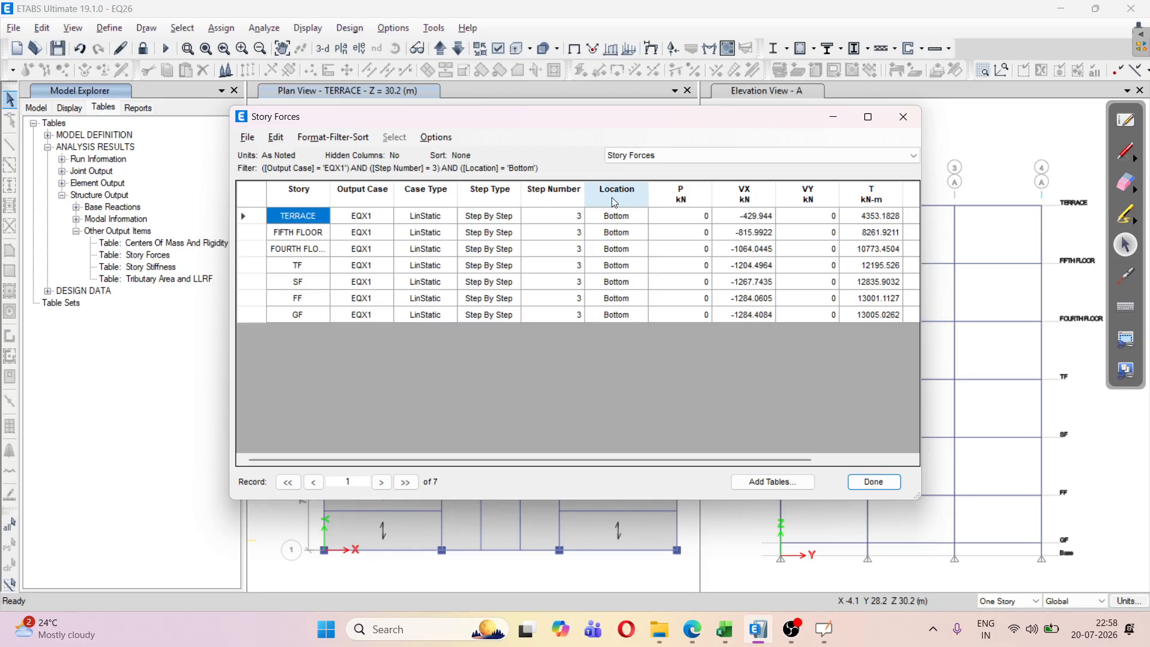
drag(733, 217, 749, 328)
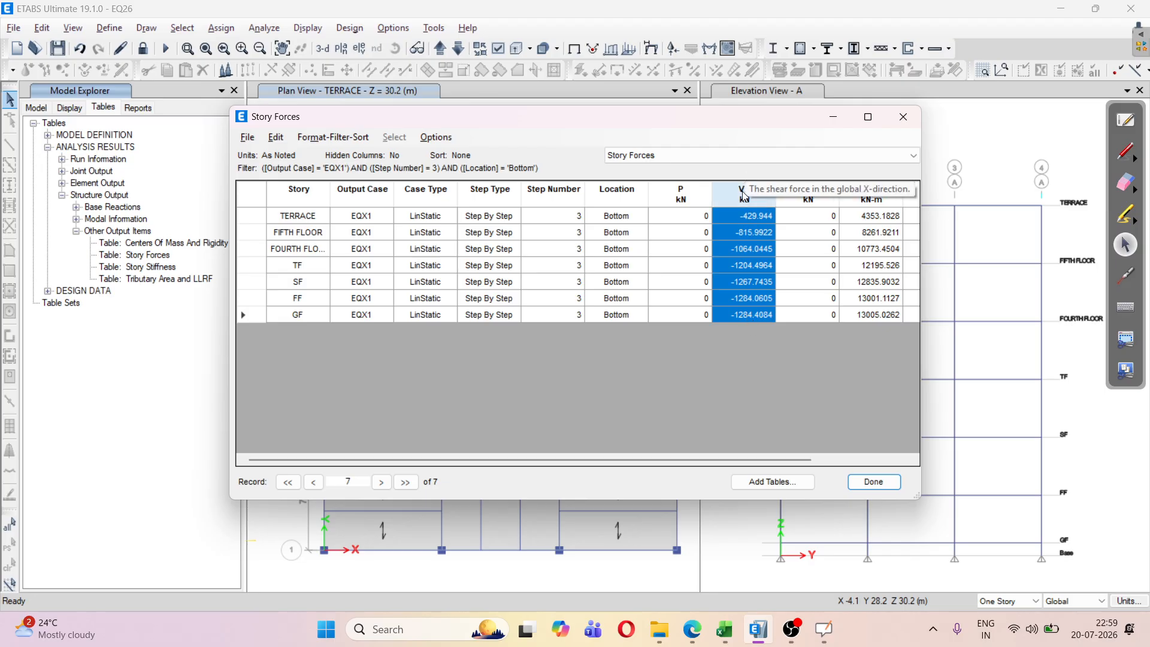
key(alt+Tab)
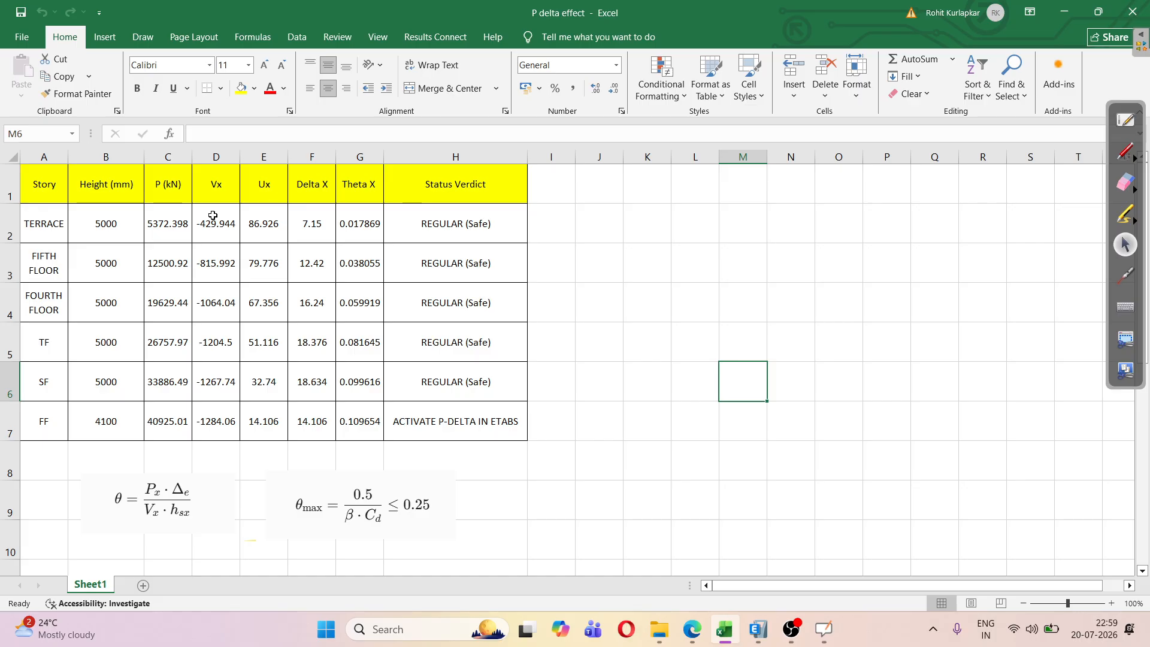
drag(215, 213, 215, 415)
click(644, 301)
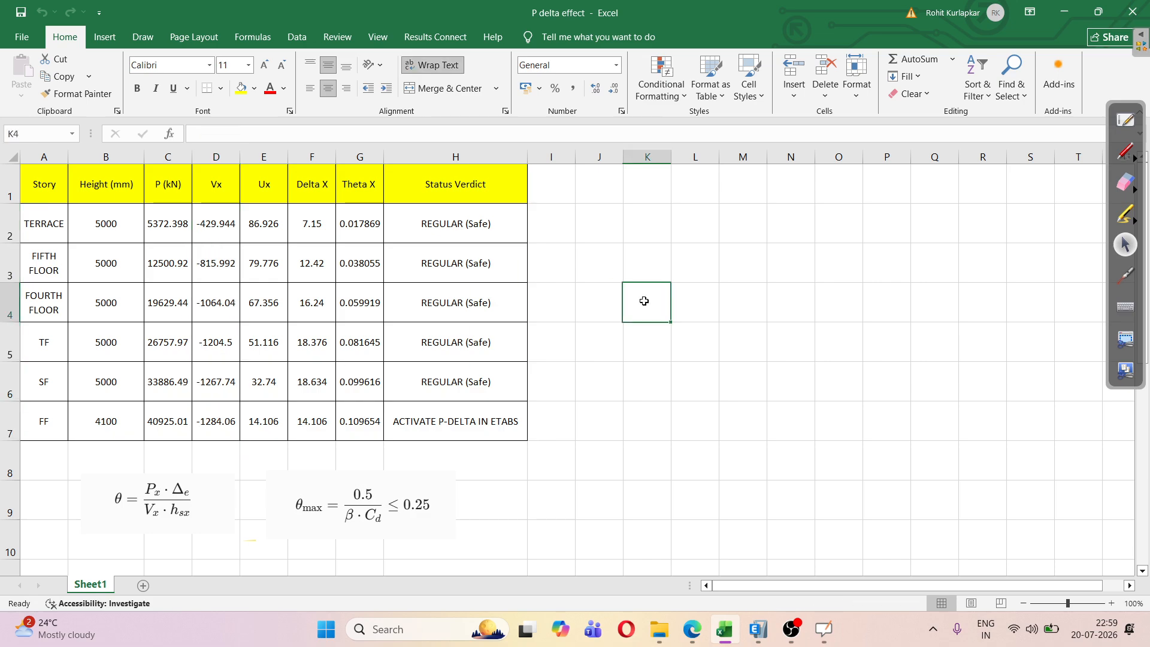
- Switch to ETABS, dismiss the Story Forces table and collapse Other Output Items
key(alt+Tab)
click(900, 117)
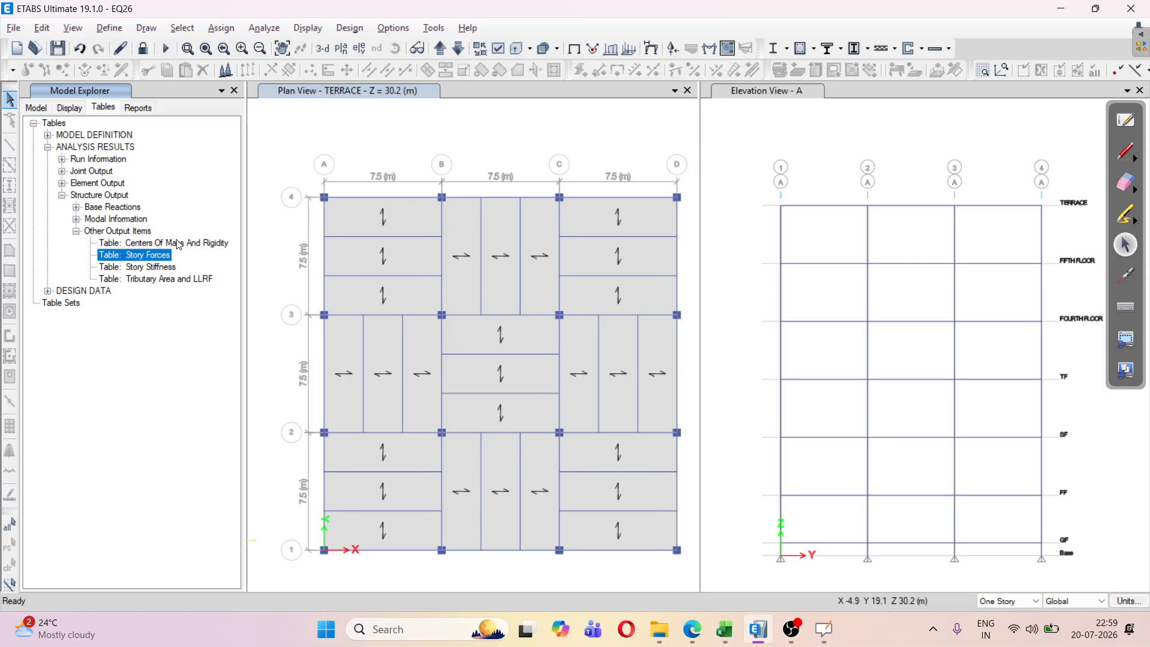
click(76, 231)
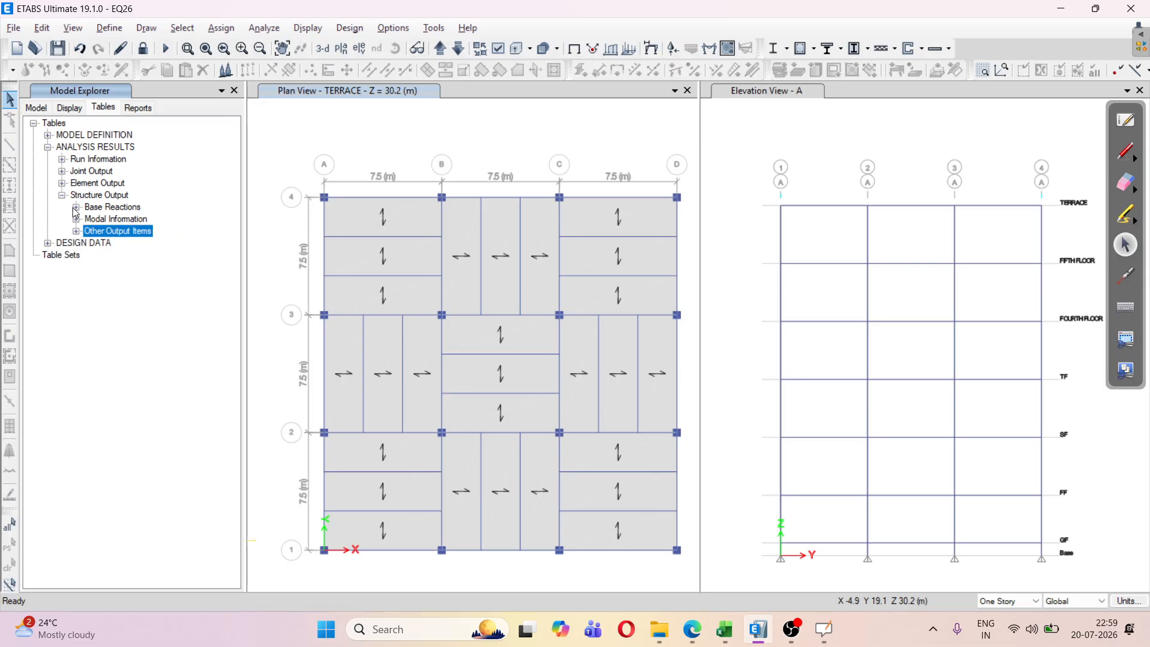
click(76, 208)
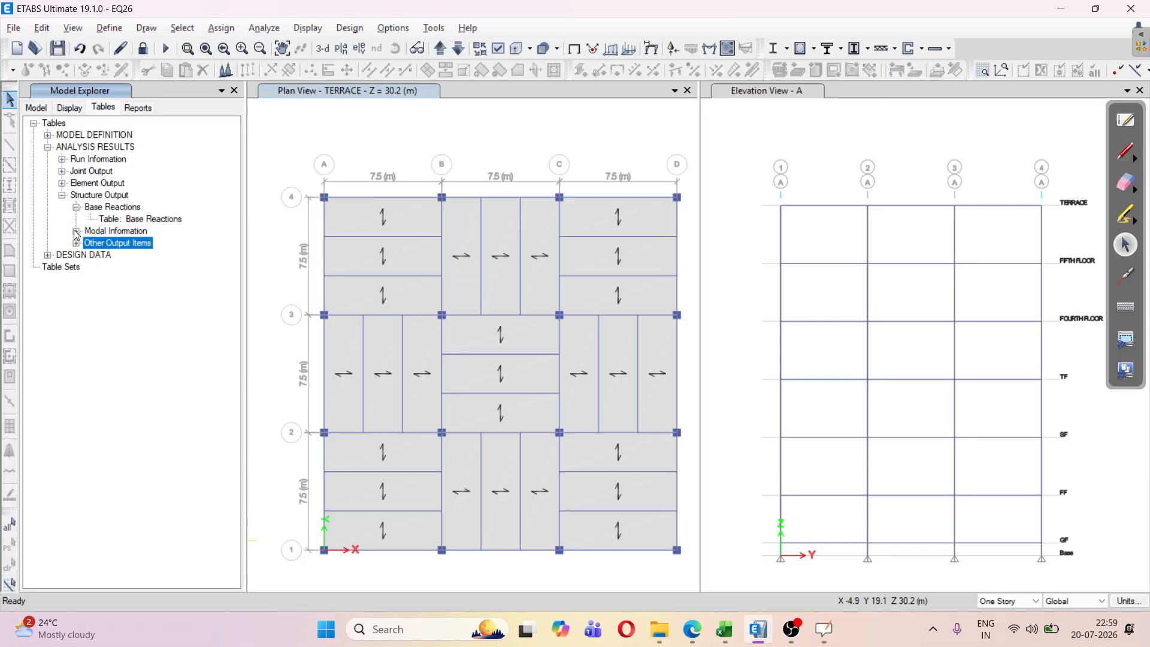
click(76, 231)
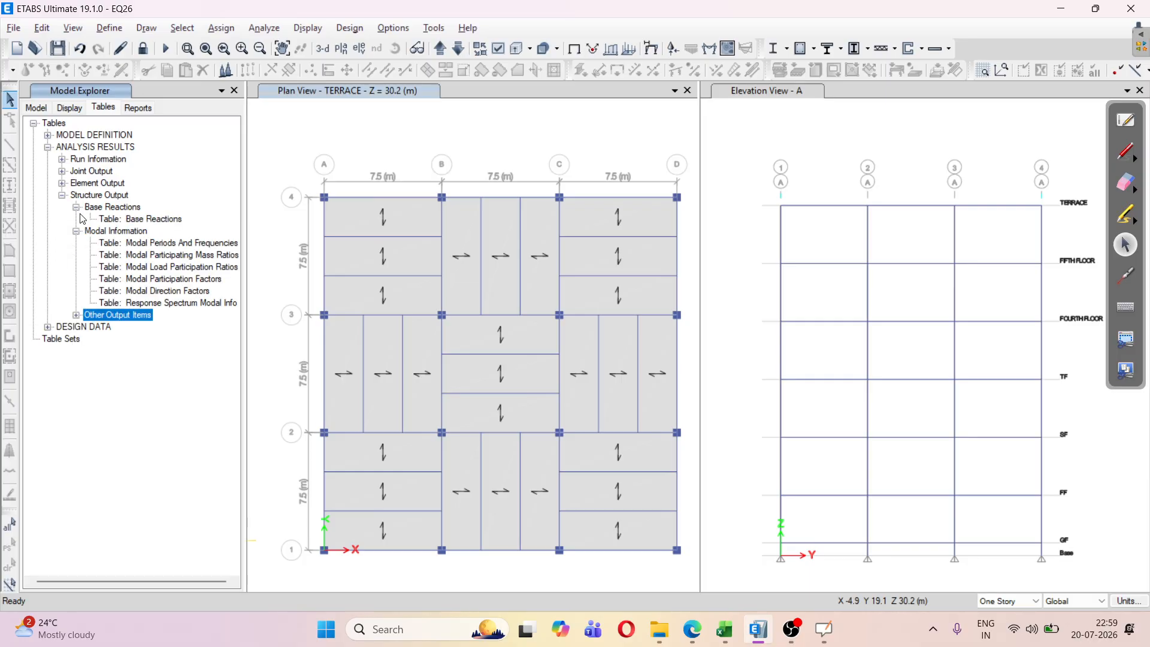
click(76, 232)
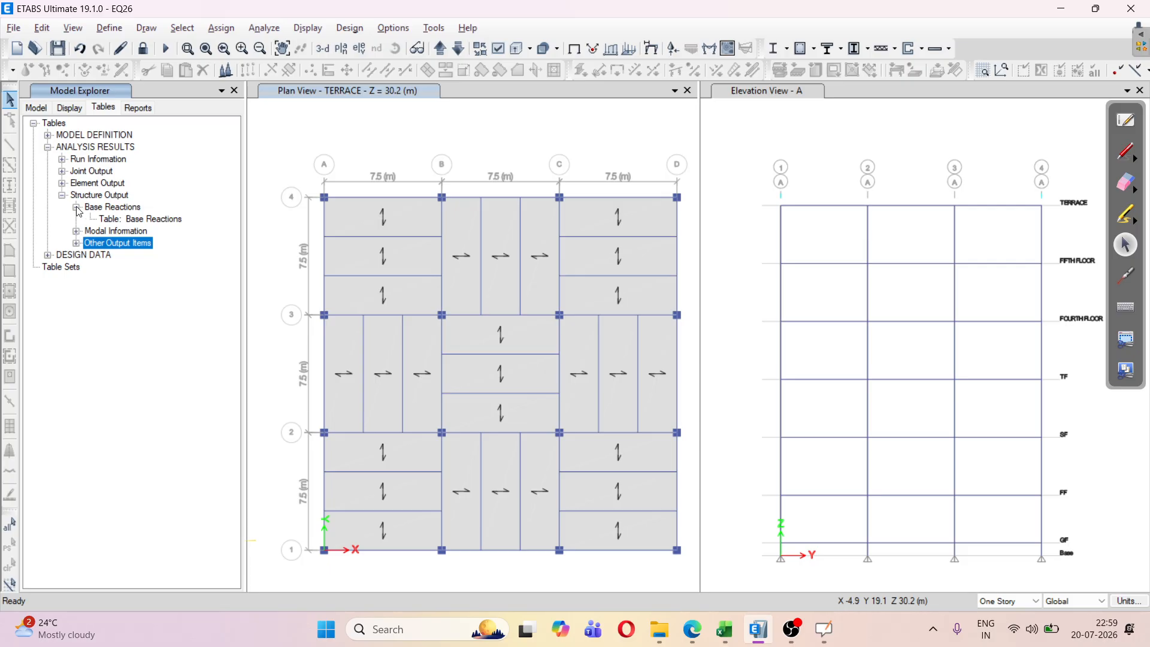
click(76, 207)
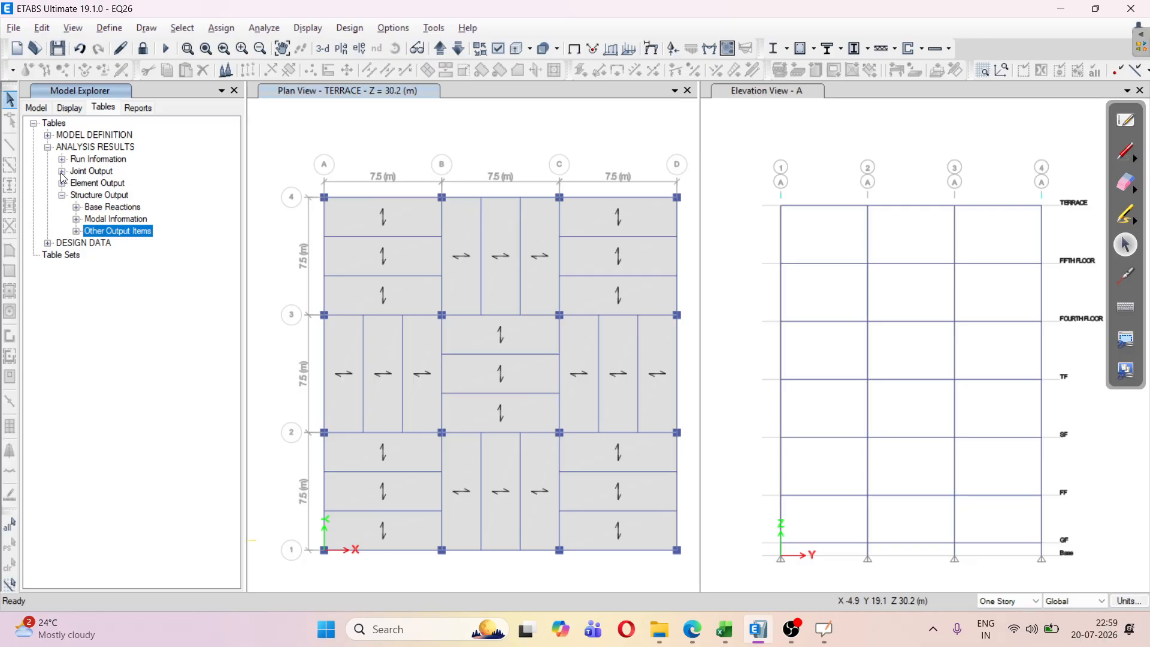
- Show the Diaphragm Center Of Mass Displacements table from the joint output displacements
click(62, 172)
click(76, 183)
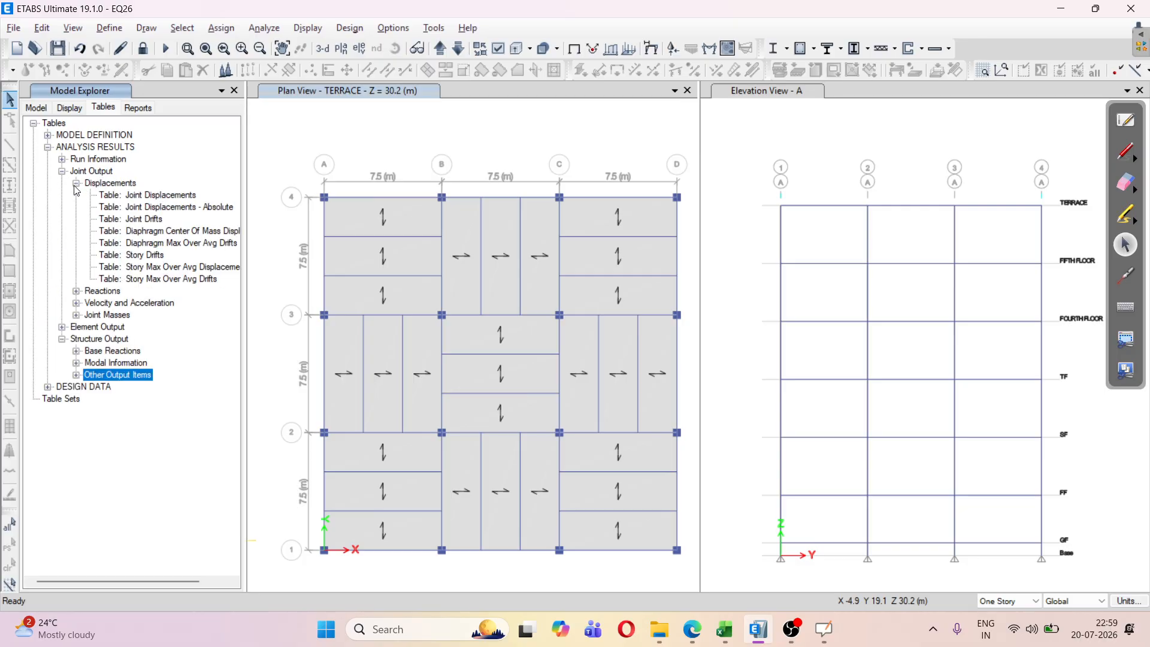
right_click(158, 235)
click(179, 244)
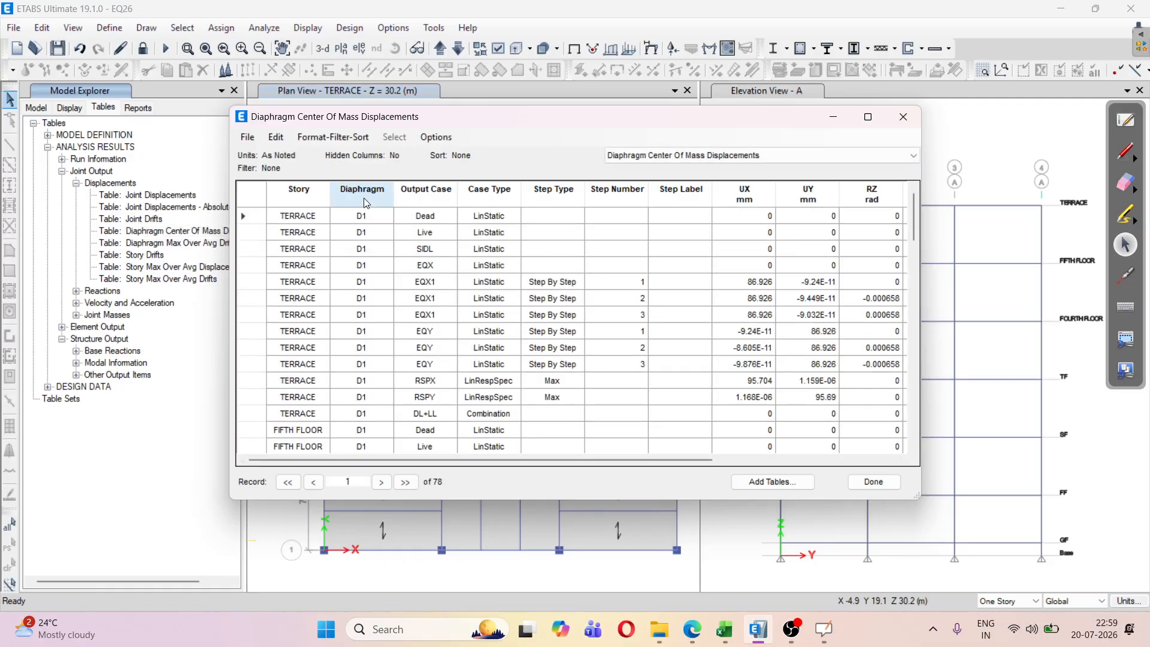
- Filter the Diaphragm Center Of Mass Displacements table to output case EQX1 and step number equal to 3
click(417, 203)
click(487, 237)
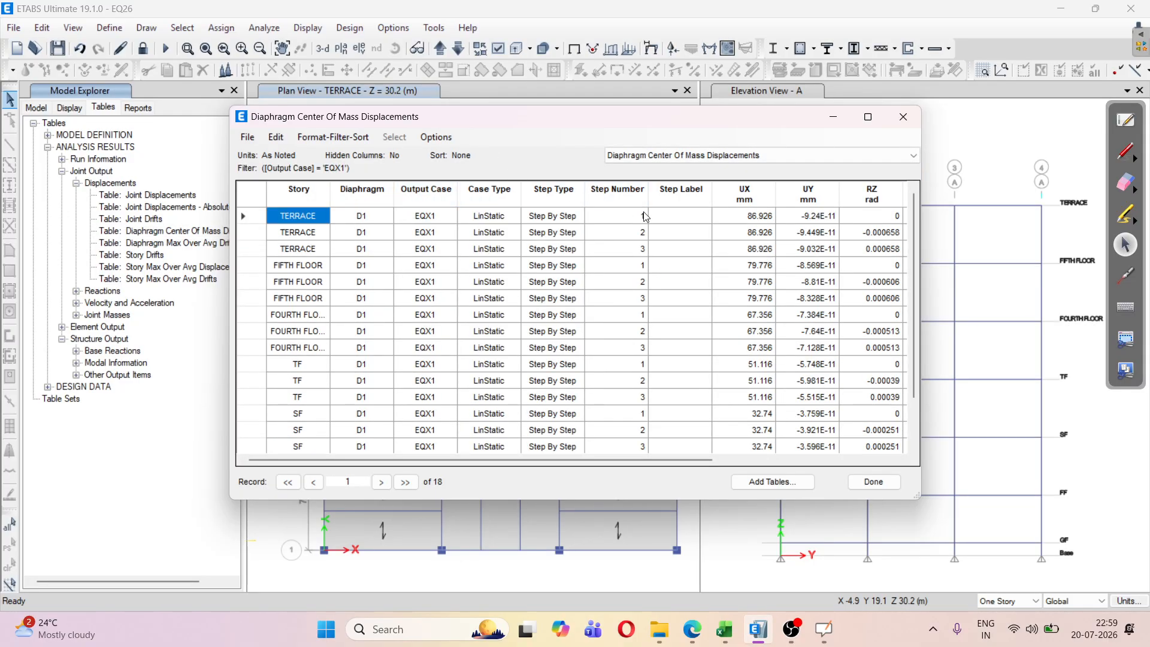
click(639, 204)
click(708, 208)
click(714, 232)
click(741, 208)
text(3)
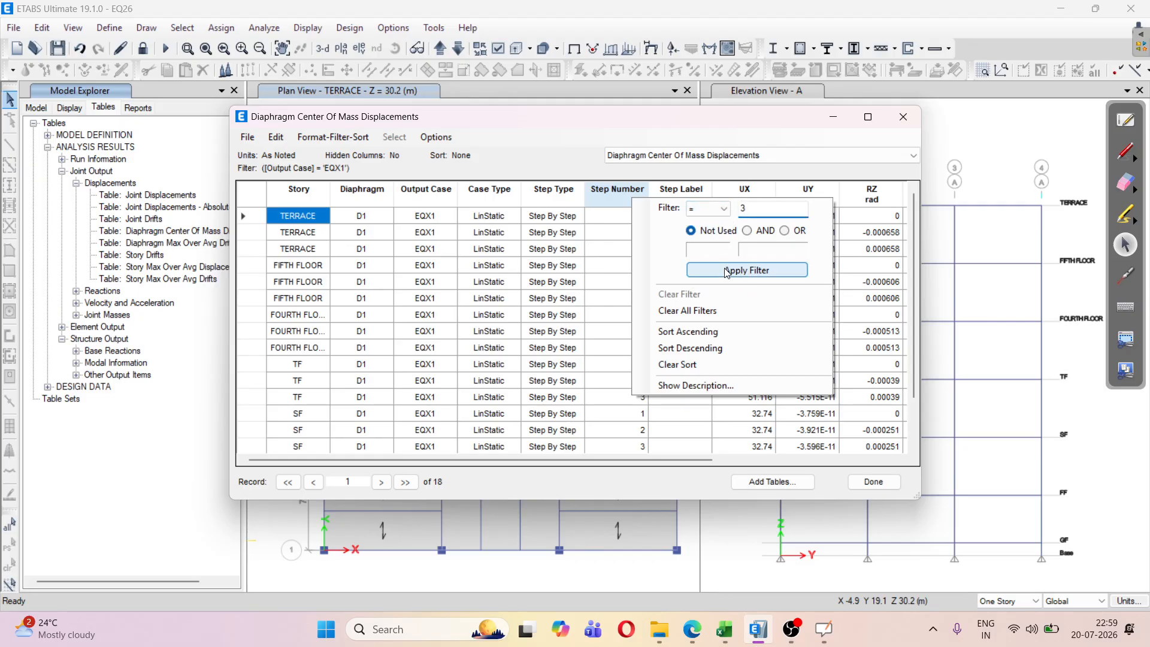
click(728, 270)
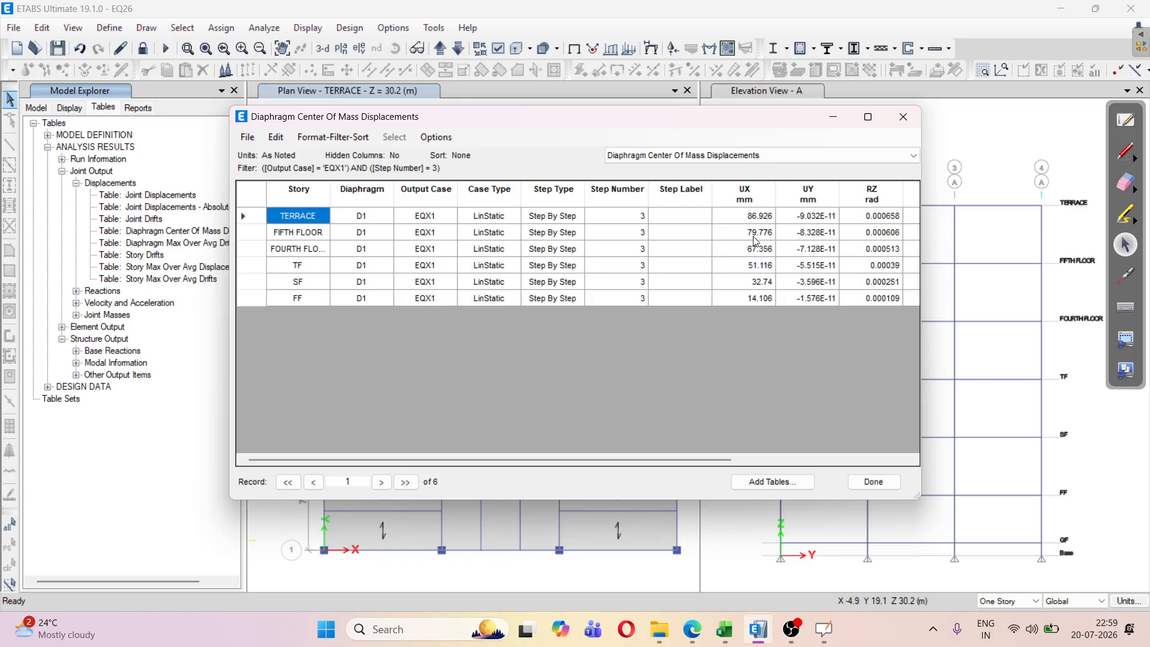
- Select the UX displacements of all stories, compare them with Excel's Ux column and inspect the TERRACE Delta X formula
drag(757, 221, 770, 329)
key(alt+Tab)
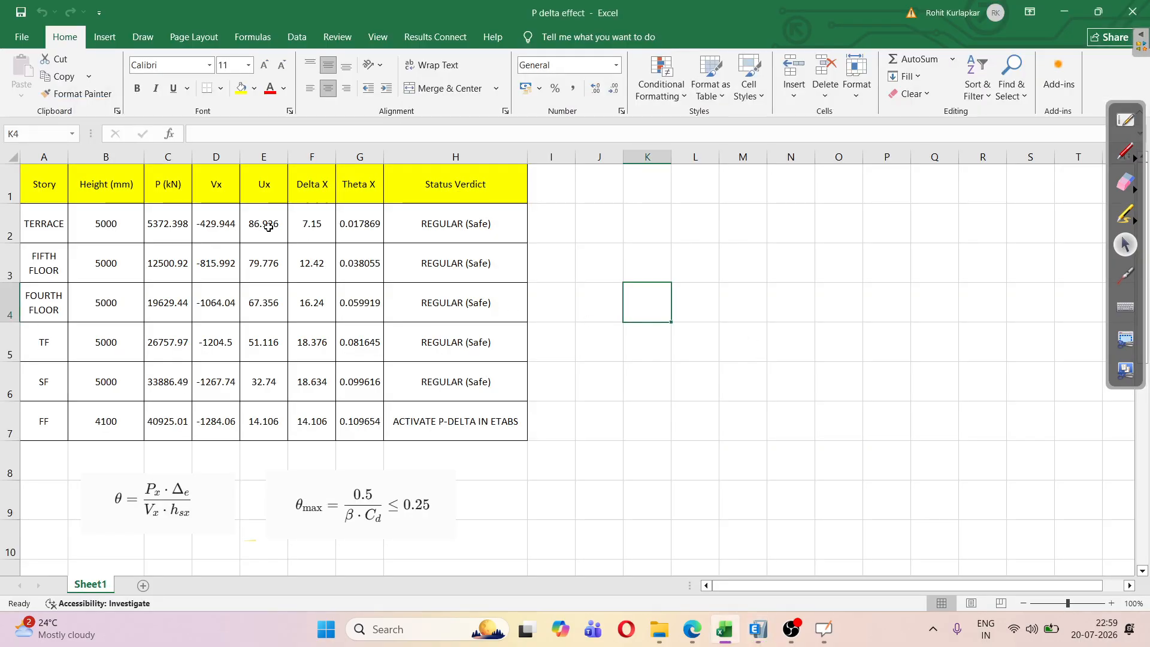
key(alt+Tab)
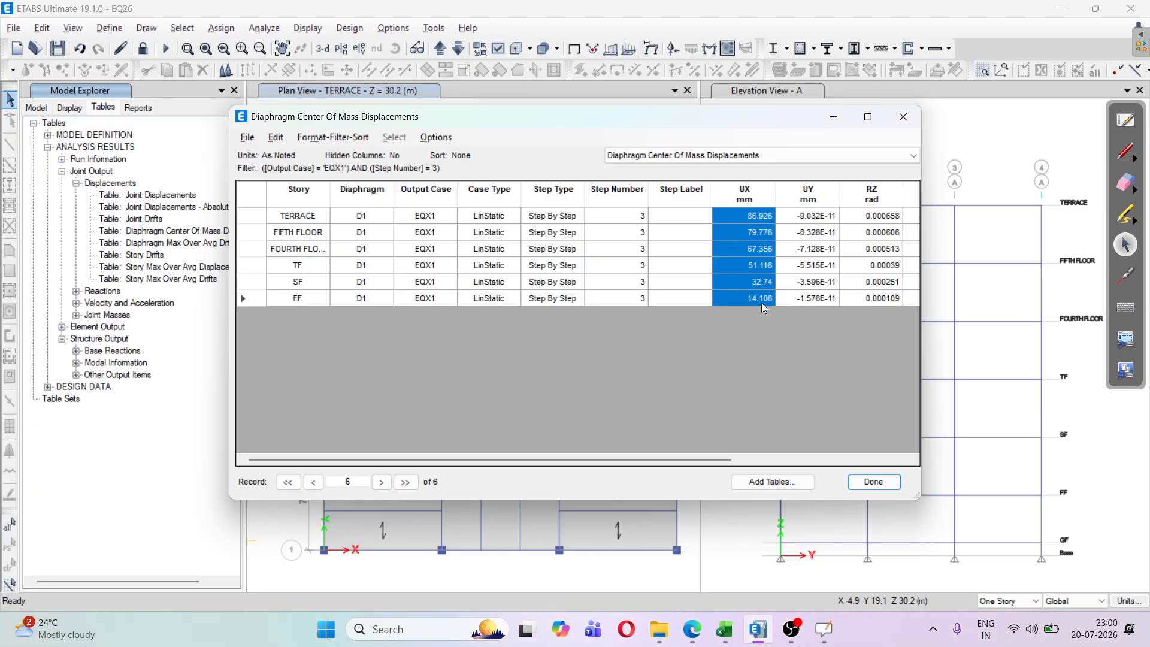
key(alt+Tab)
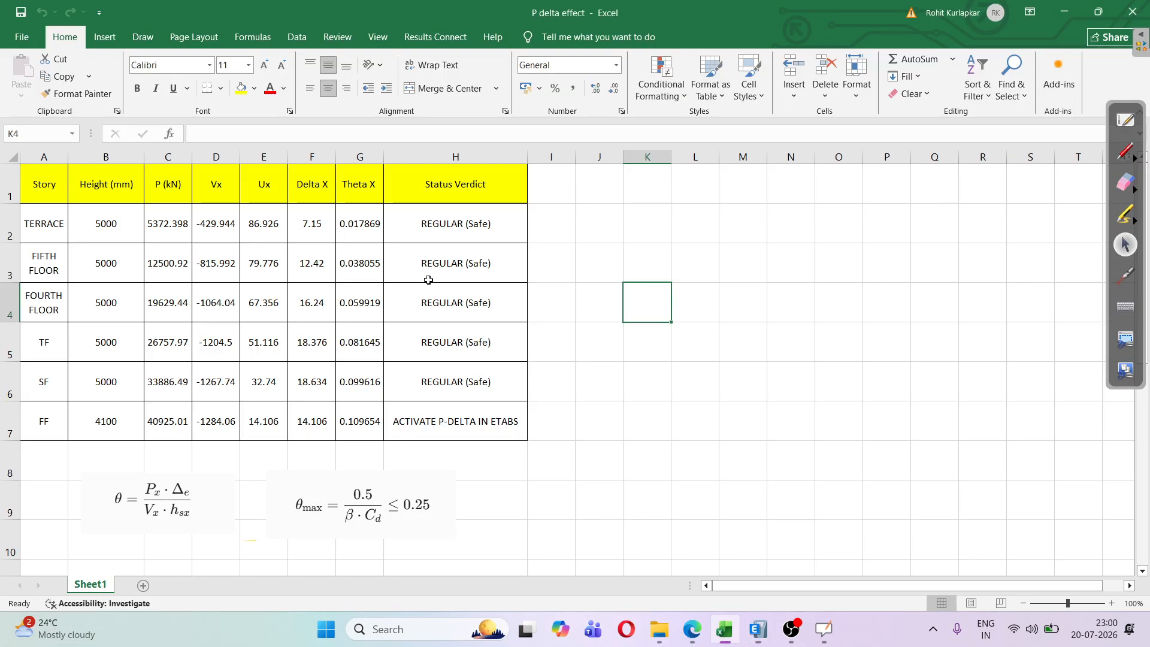
click(311, 219)
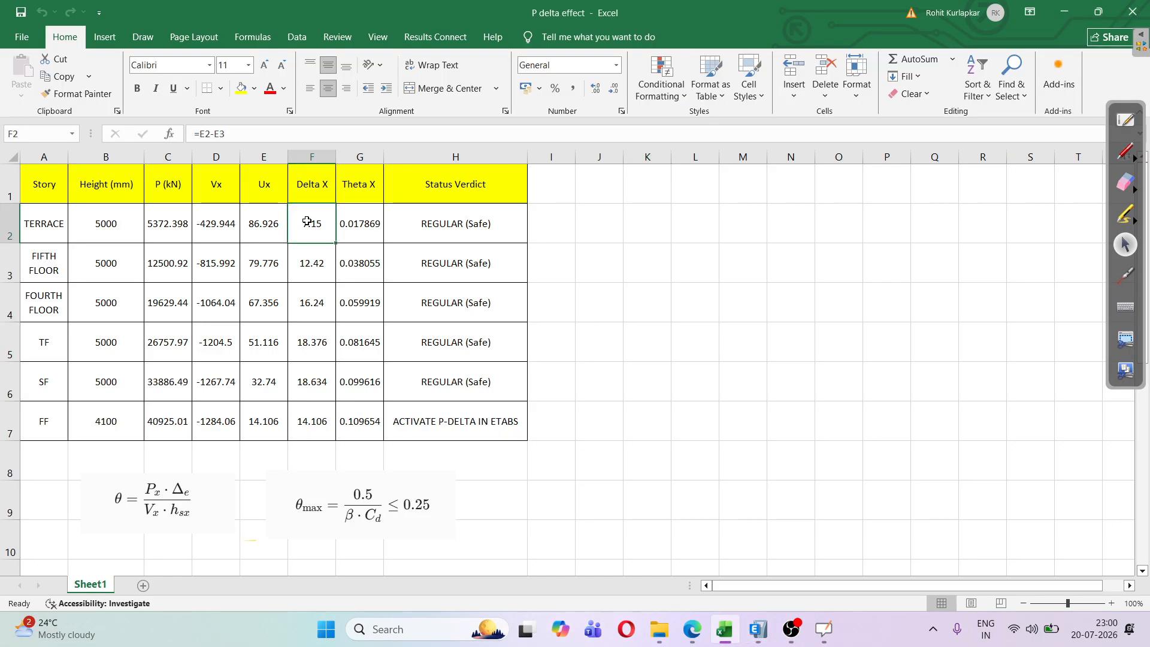
- Switch to the P DELTA EFFECT PDF in Edge and read the stability coefficient formula and the elastic story drift definition
key(alt+Tab)
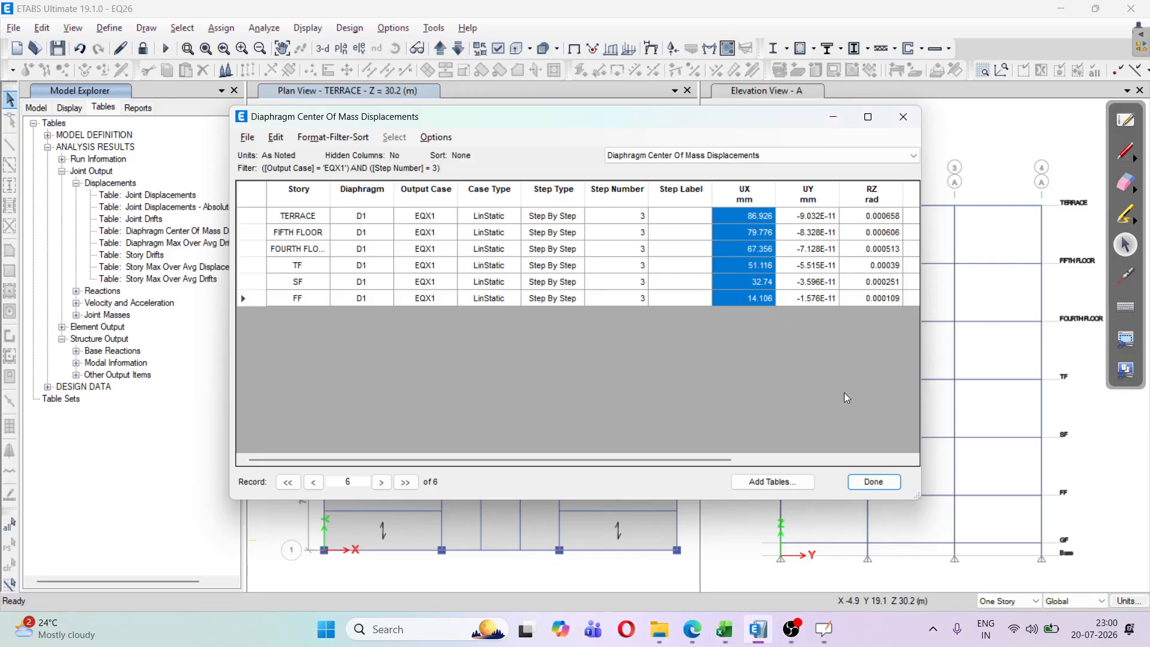
click(692, 629)
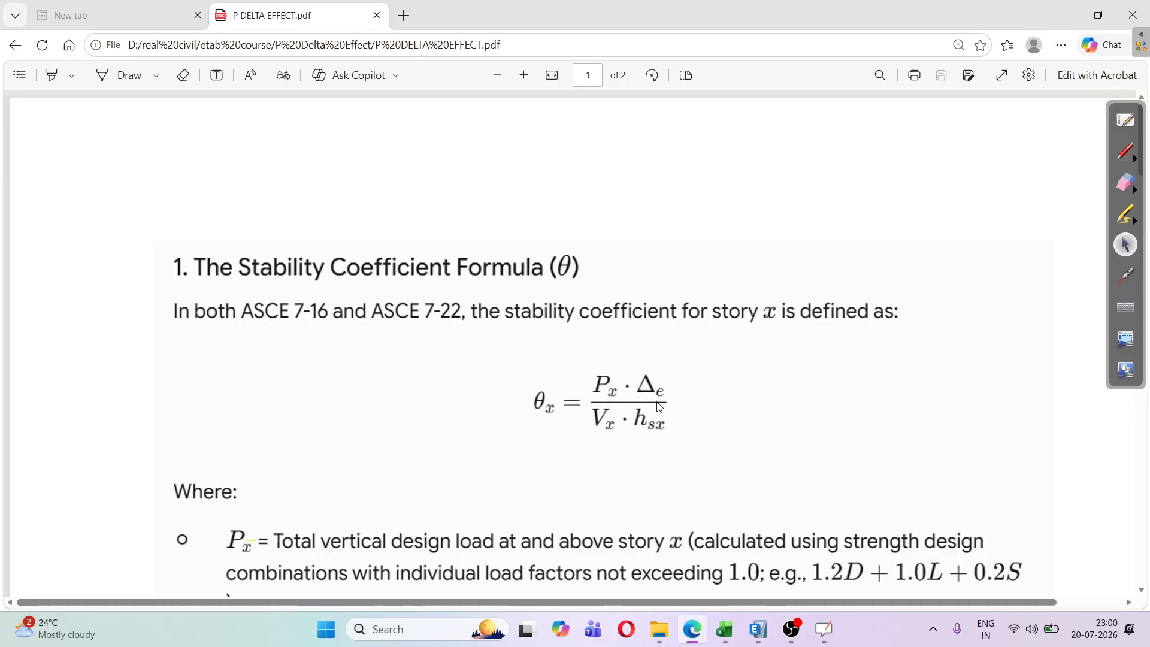
scroll(662, 407, down, 3)
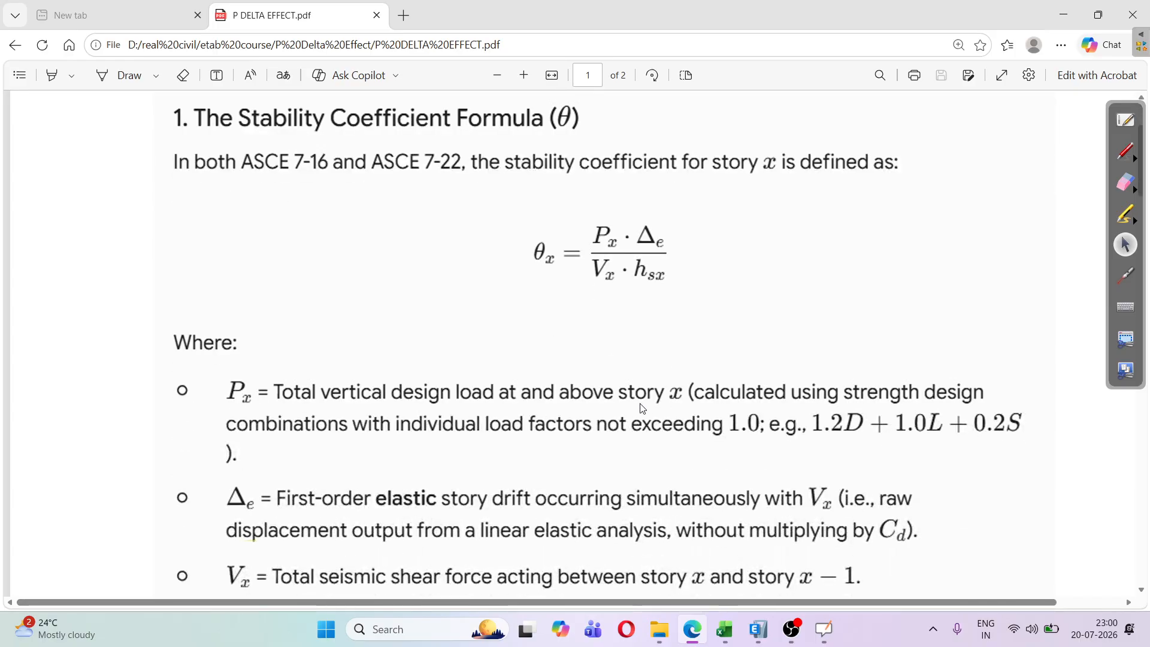
- Return to ETABS, close the Diaphragm Center Of Mass Displacements table and switch to the Excel workbook
key(alt+Tab)
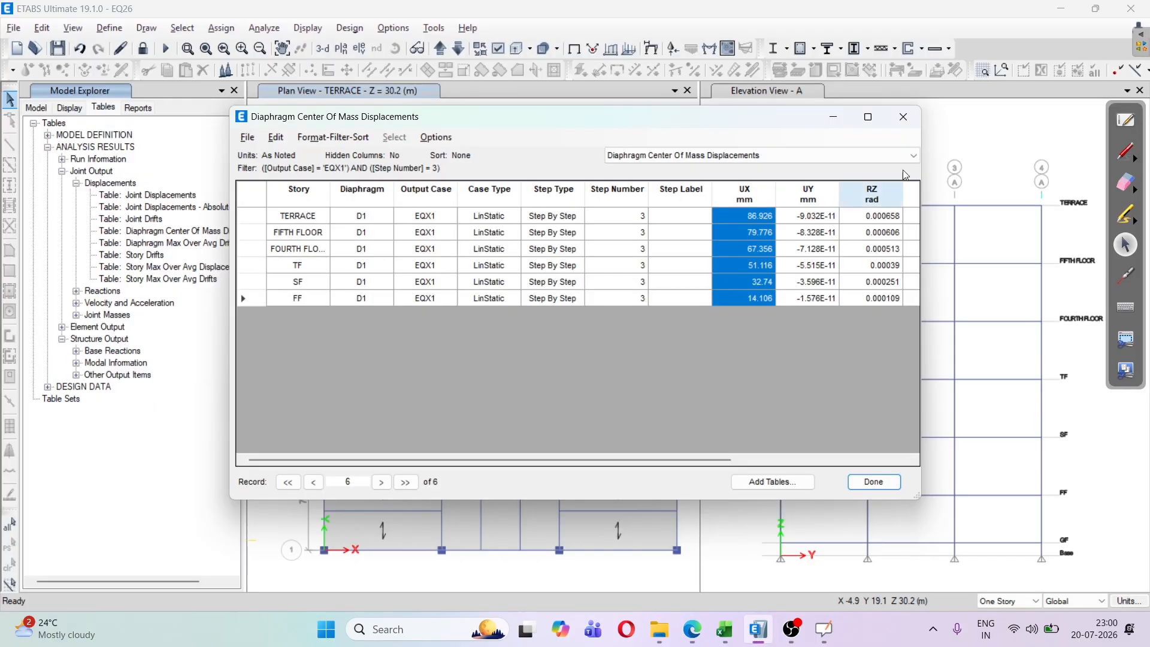
click(904, 117)
click(725, 629)
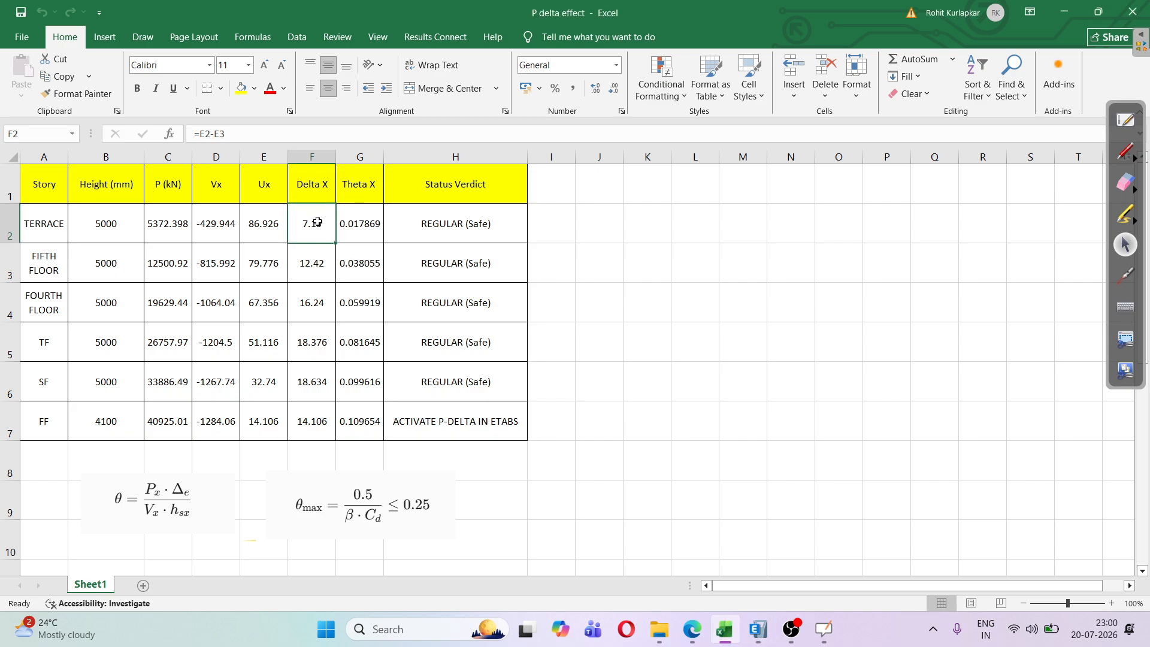
- Inspect the TERRACE and FIFTH FLOOR Delta X formulas against the Ux values of each story and the story below
click(271, 224)
click(272, 269)
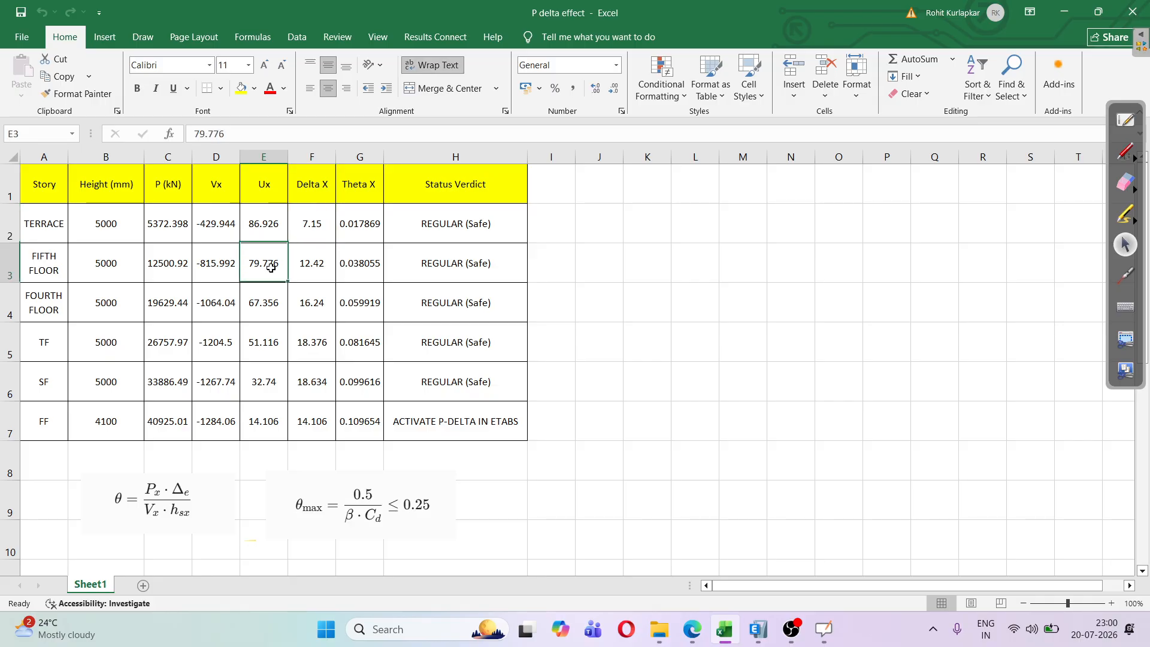
click(313, 226)
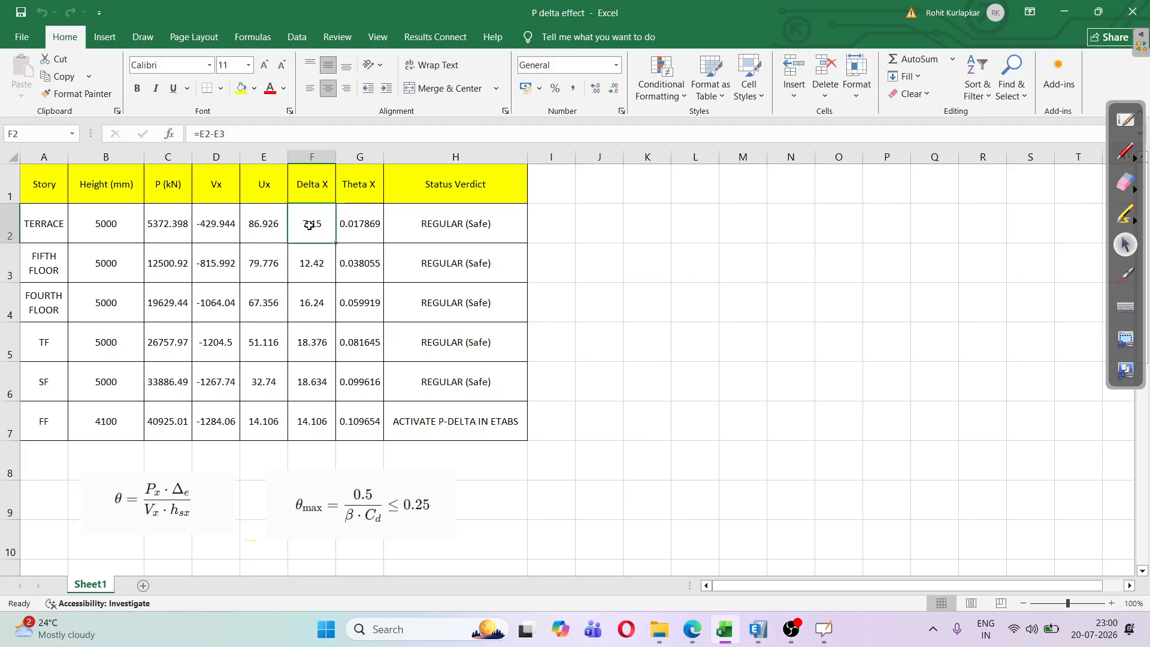
click(316, 265)
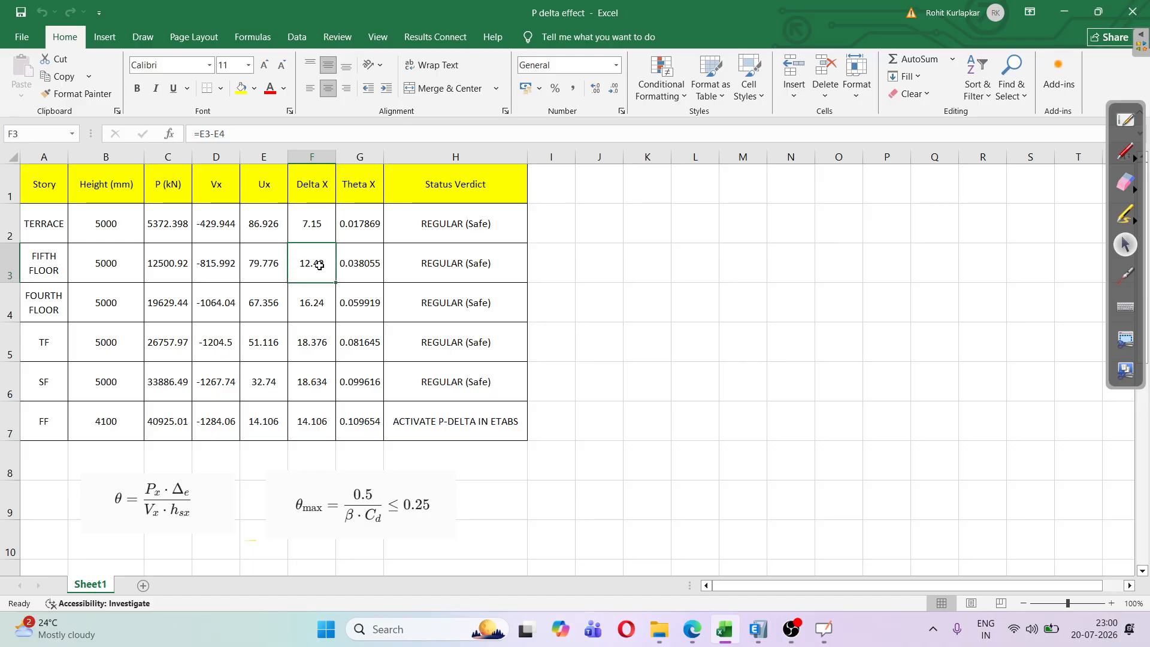
click(261, 265)
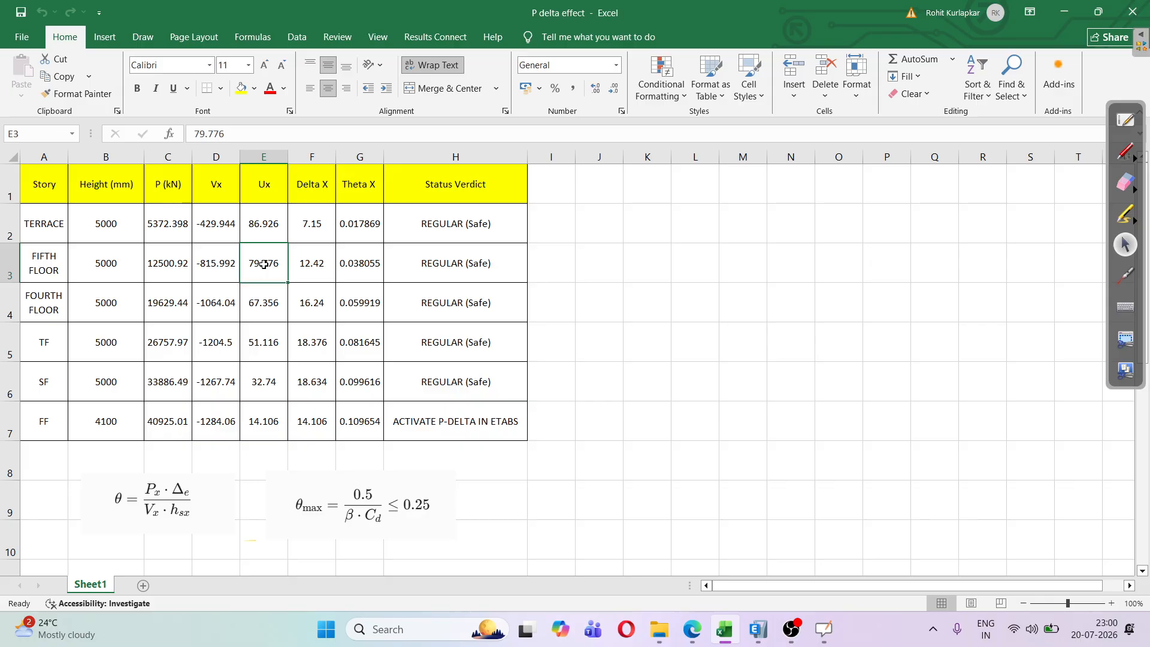
click(266, 299)
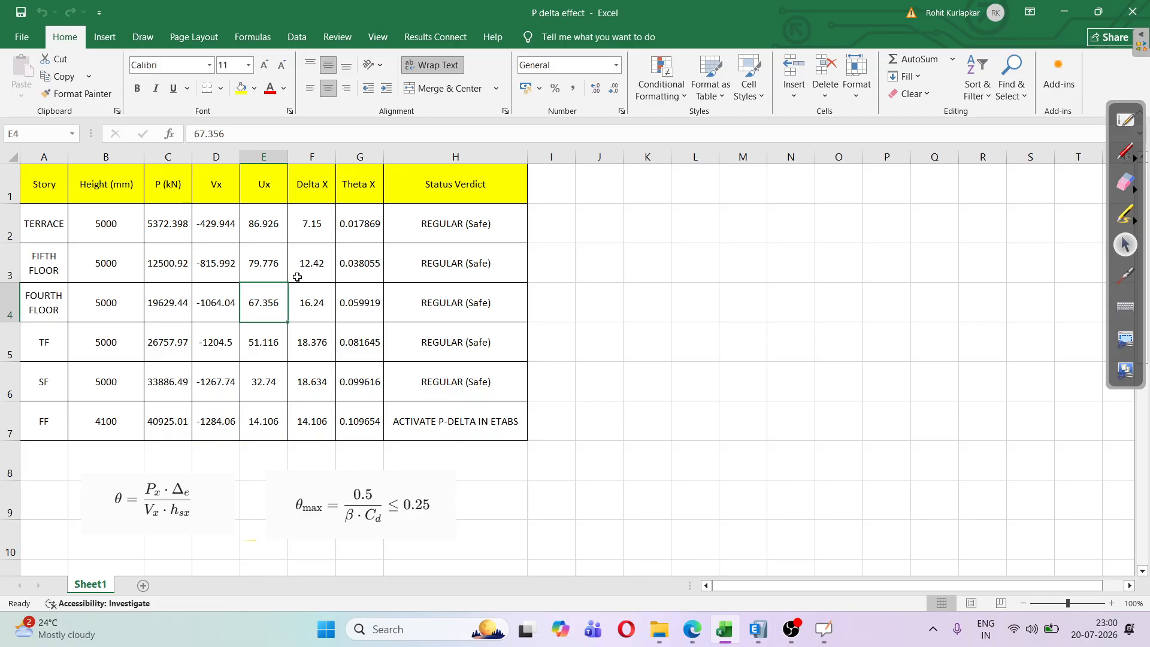
click(306, 267)
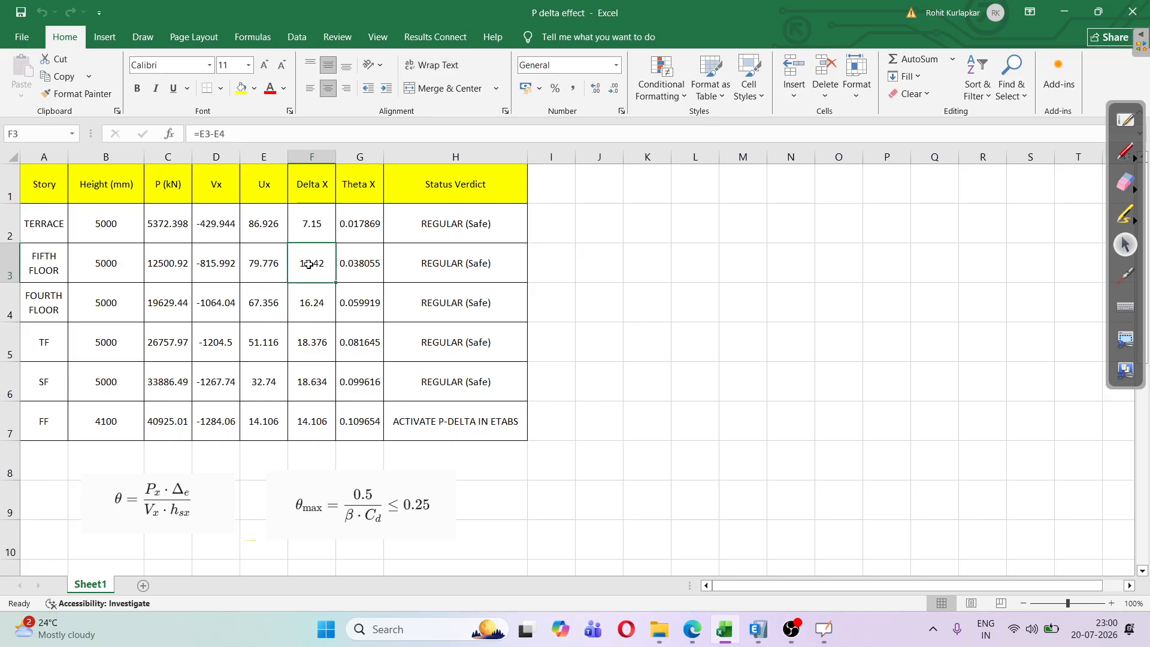
- Go through the Delta X formulas of all stories from TERRACE down to FF
click(312, 224)
click(298, 267)
click(319, 308)
click(311, 337)
click(313, 382)
click(319, 418)
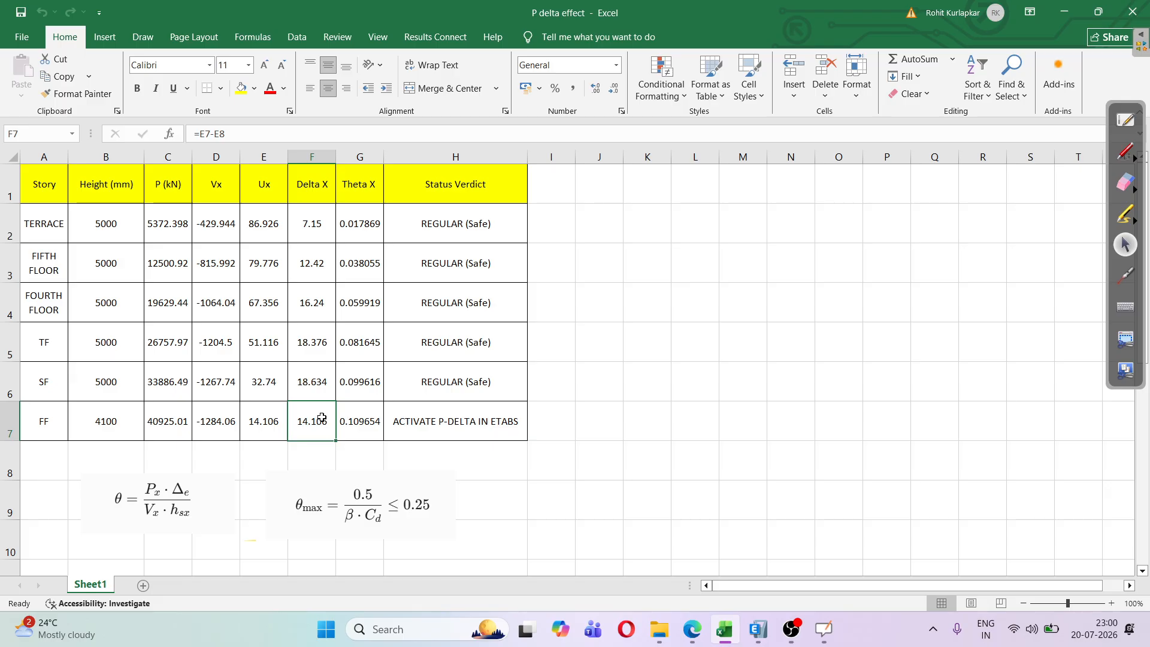
- Examine the TERRACE Theta X formula, leave it unedited, and glance at the ETABS model before returning to Excel
click(364, 215)
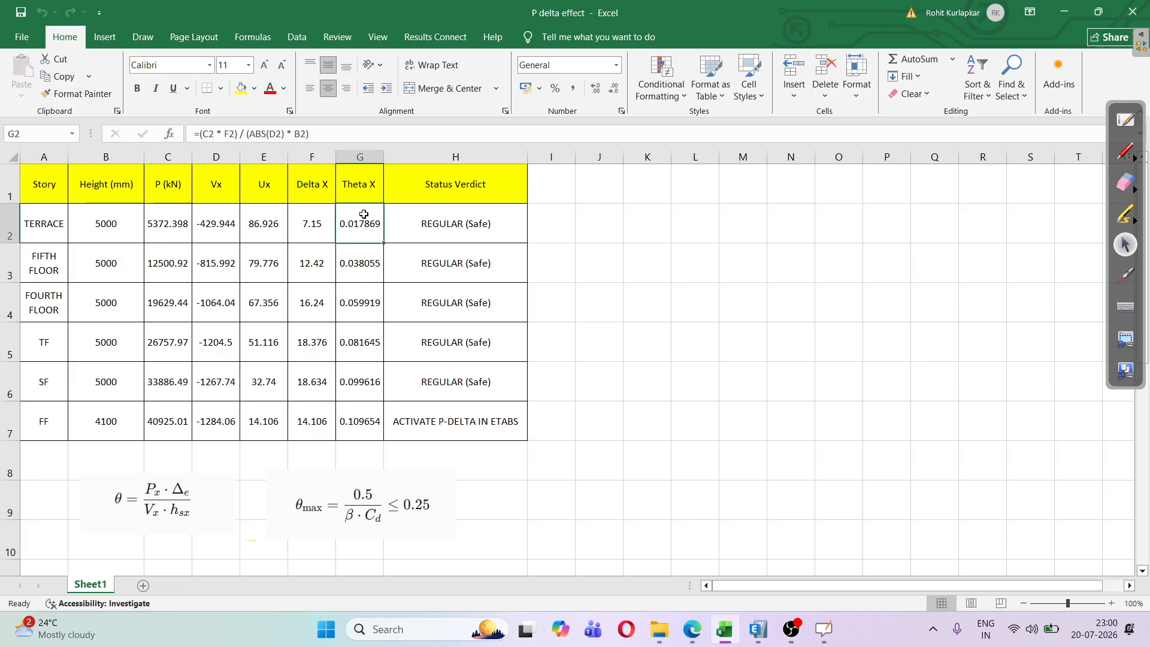
drag(328, 133, 193, 133)
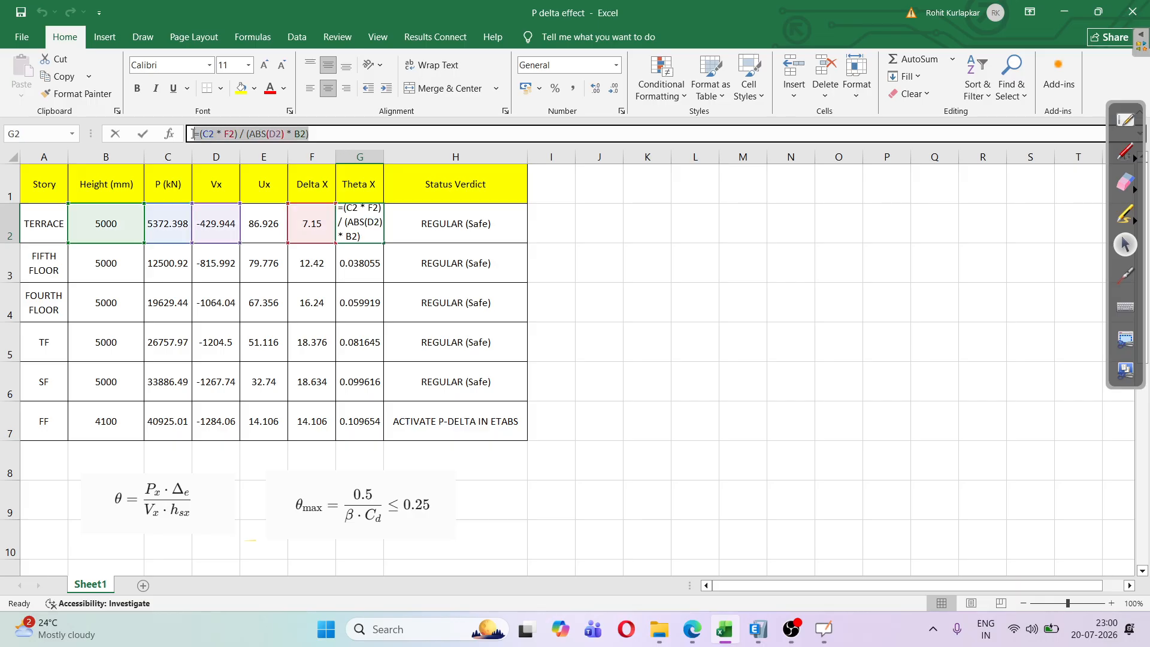
key(Escape)
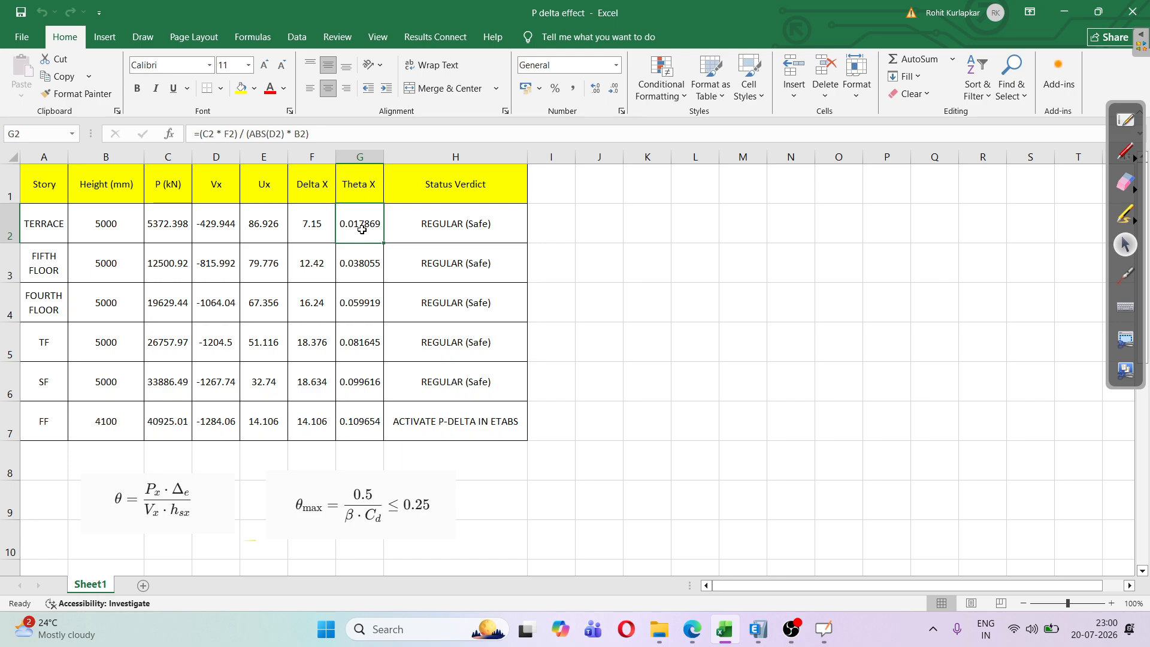
key(alt+Tab)
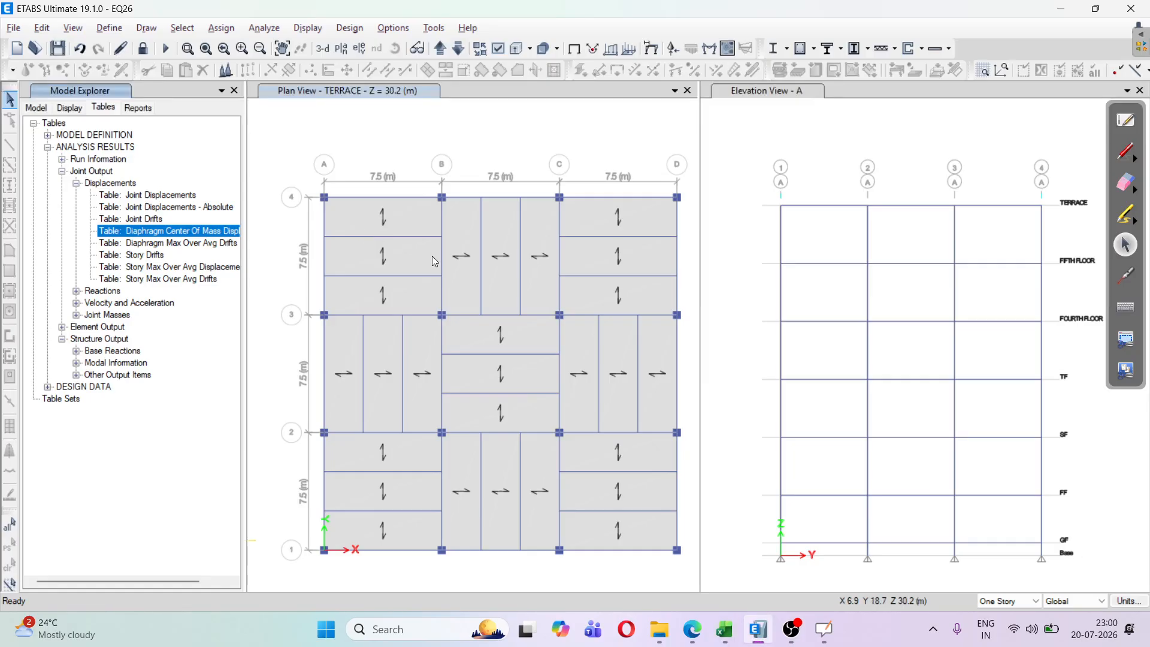
key(alt+Tab)
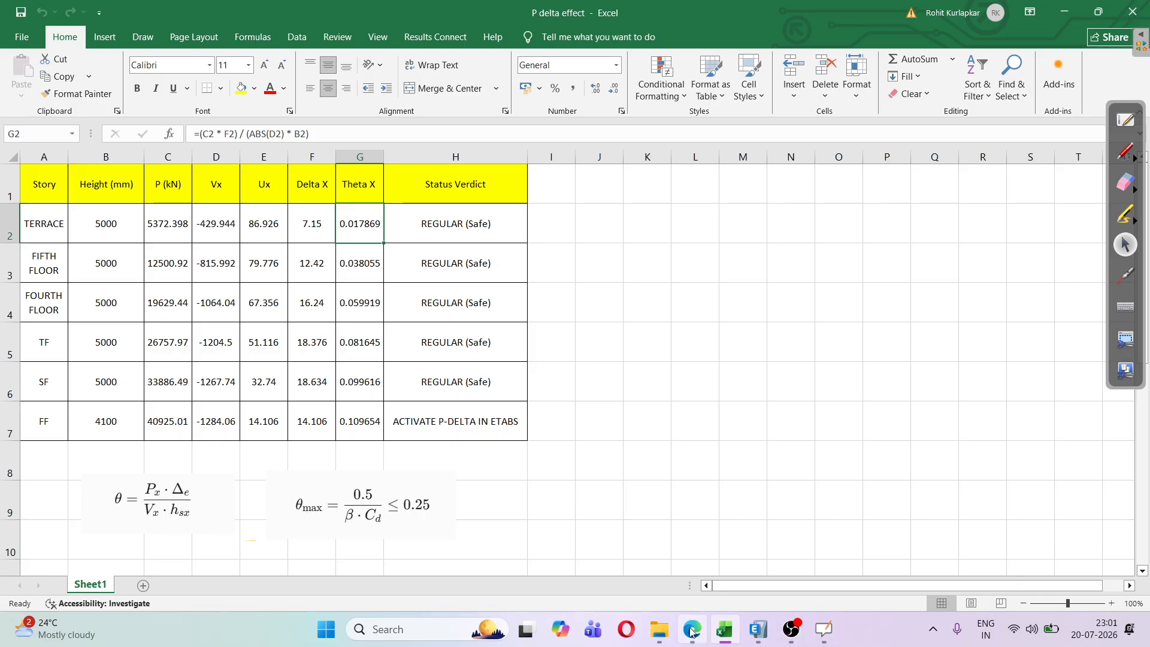
- Enlarge the worksheet to 140% and examine the θmax formula picture below the story table
click(1112, 604)
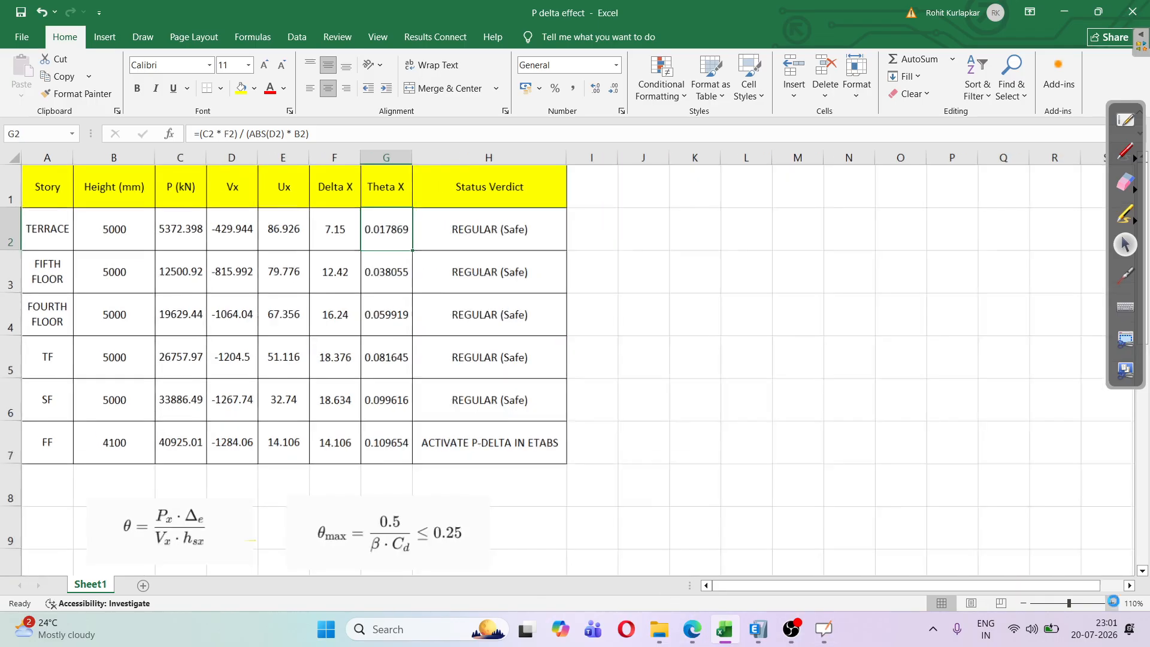
click(1112, 603)
click(1111, 603)
click(1111, 604)
scroll(934, 440, down, 4)
scroll(929, 442, up, 3)
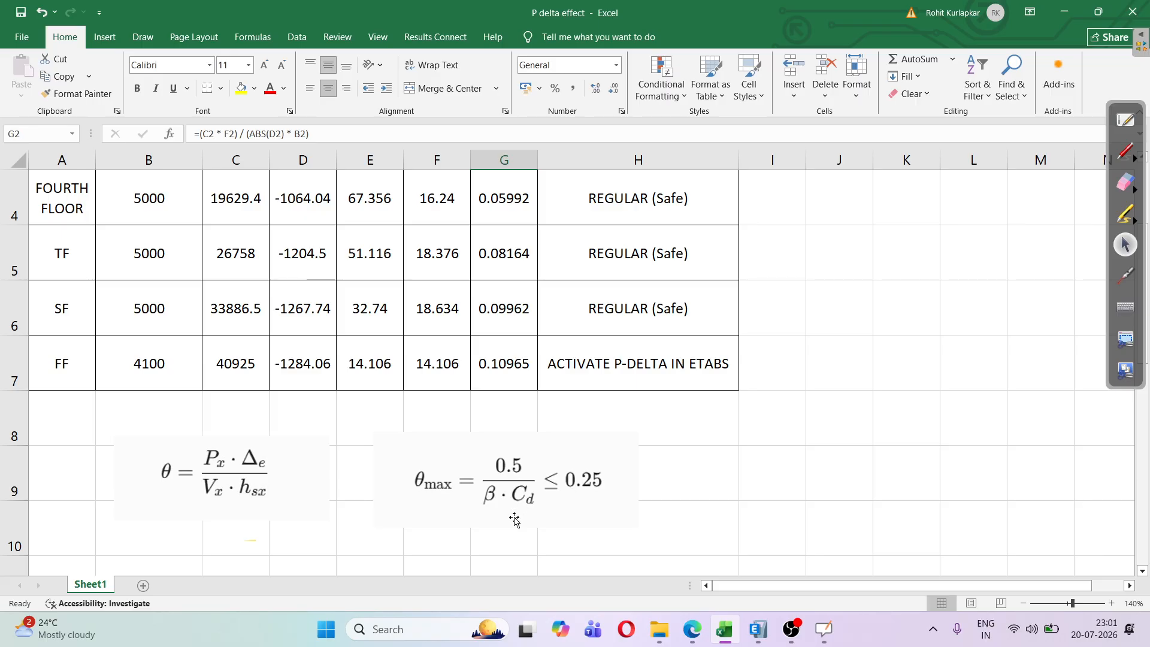
click(543, 486)
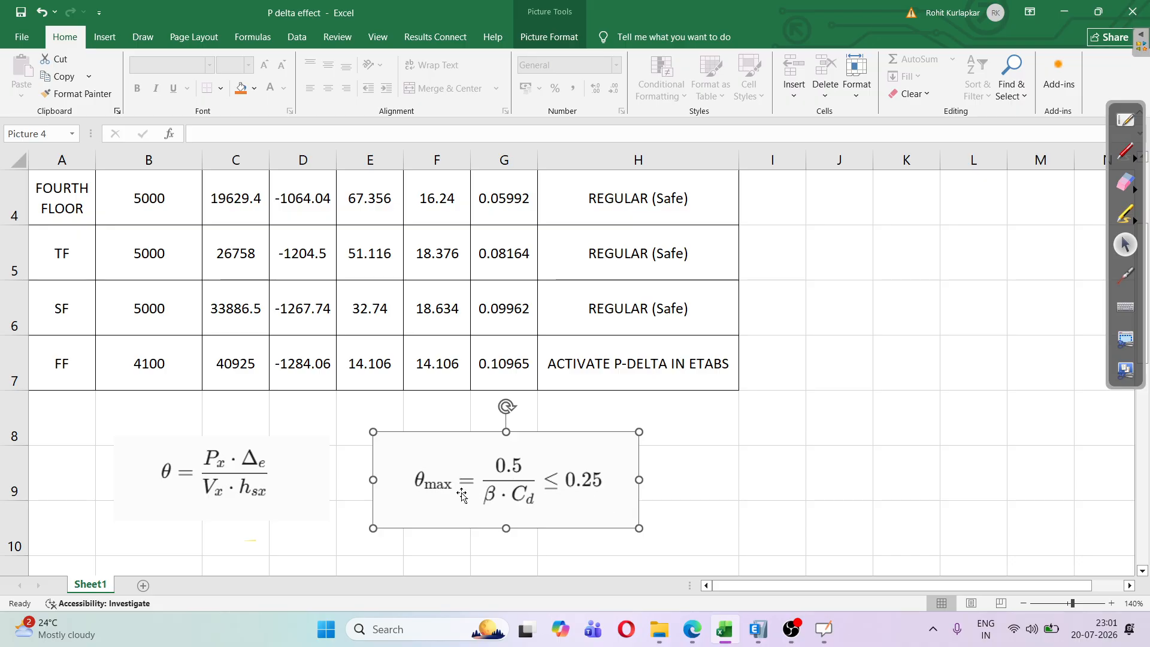
click(743, 491)
scroll(737, 489, up, 1)
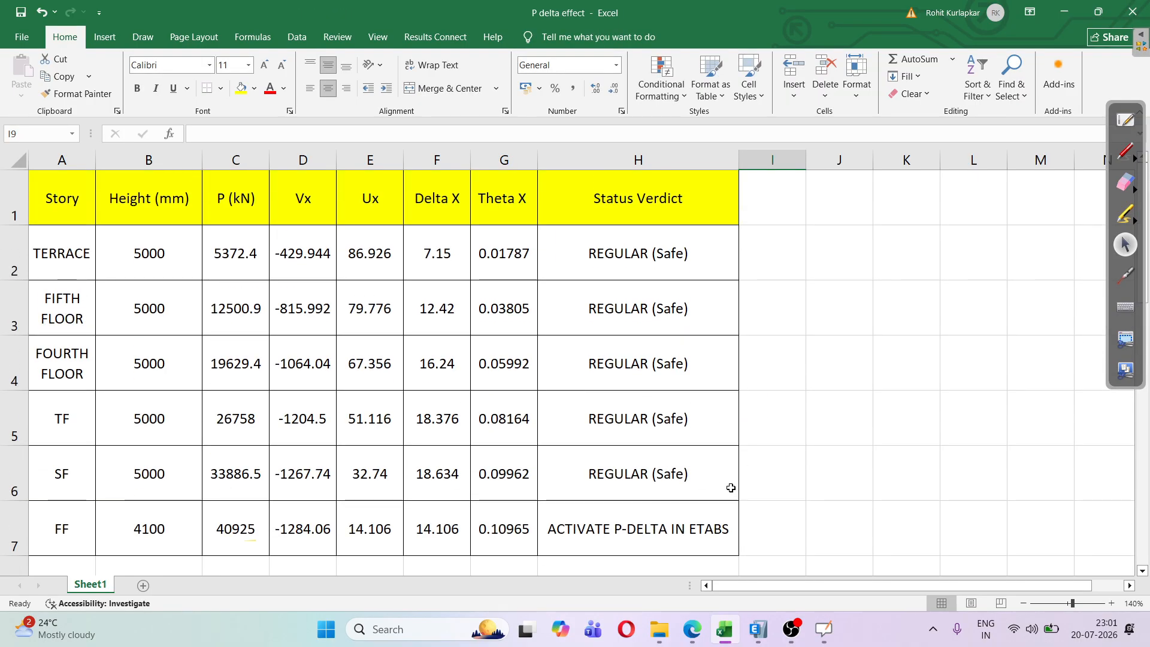
- Read the θ decision limits, the maximum limit formula and the 0.10 and 0.125 threshold rules in the P DELTA EFFECT PDF
key(alt+Tab)
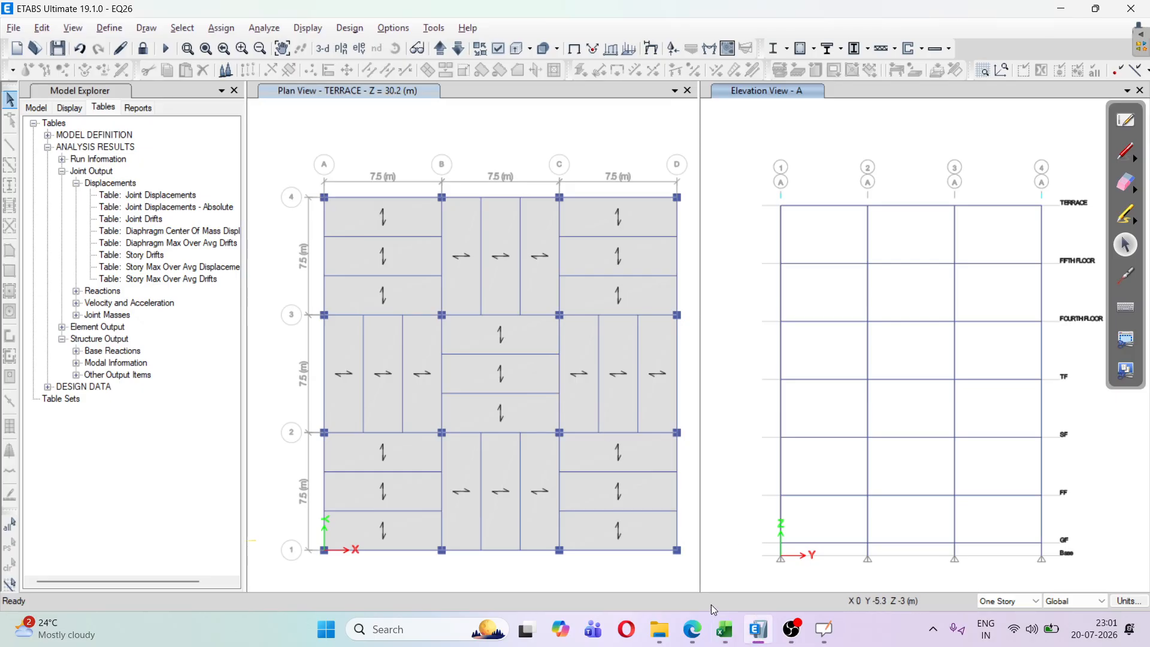
click(696, 629)
scroll(600, 419, down, 10)
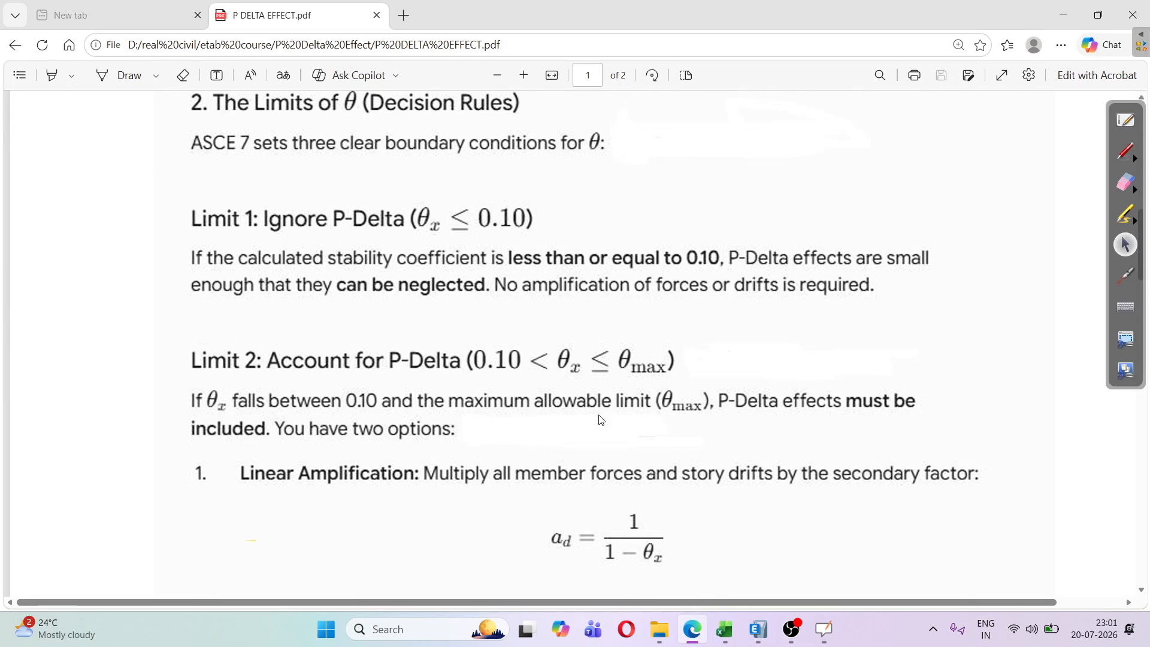
scroll(551, 385, down, 8)
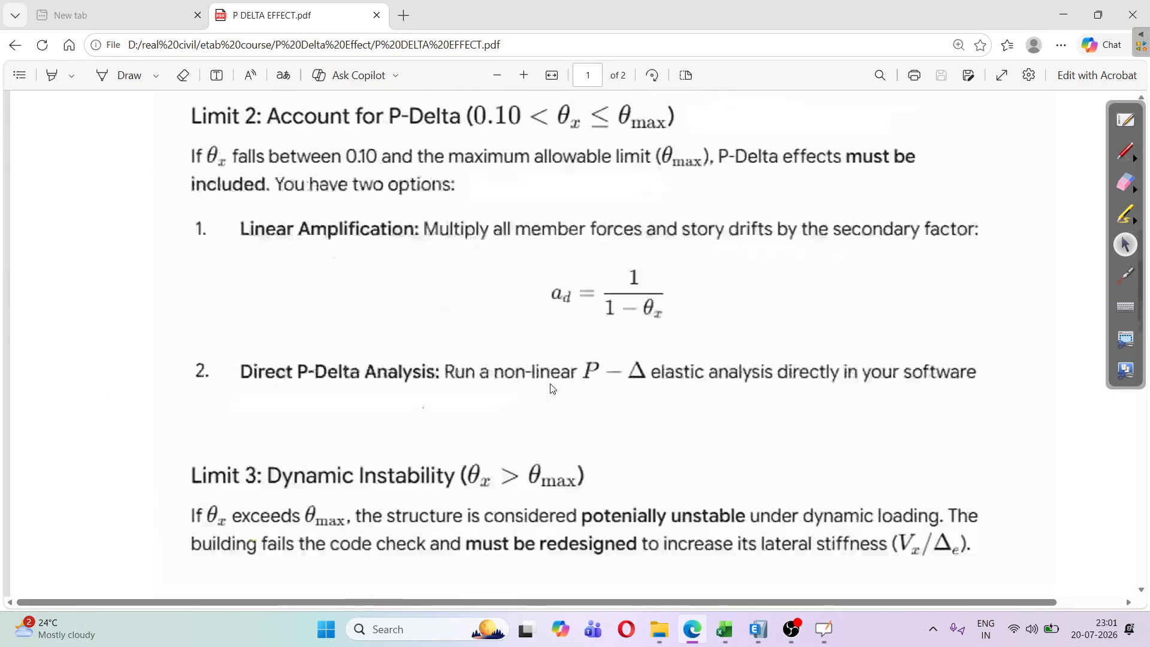
scroll(556, 388, down, 3)
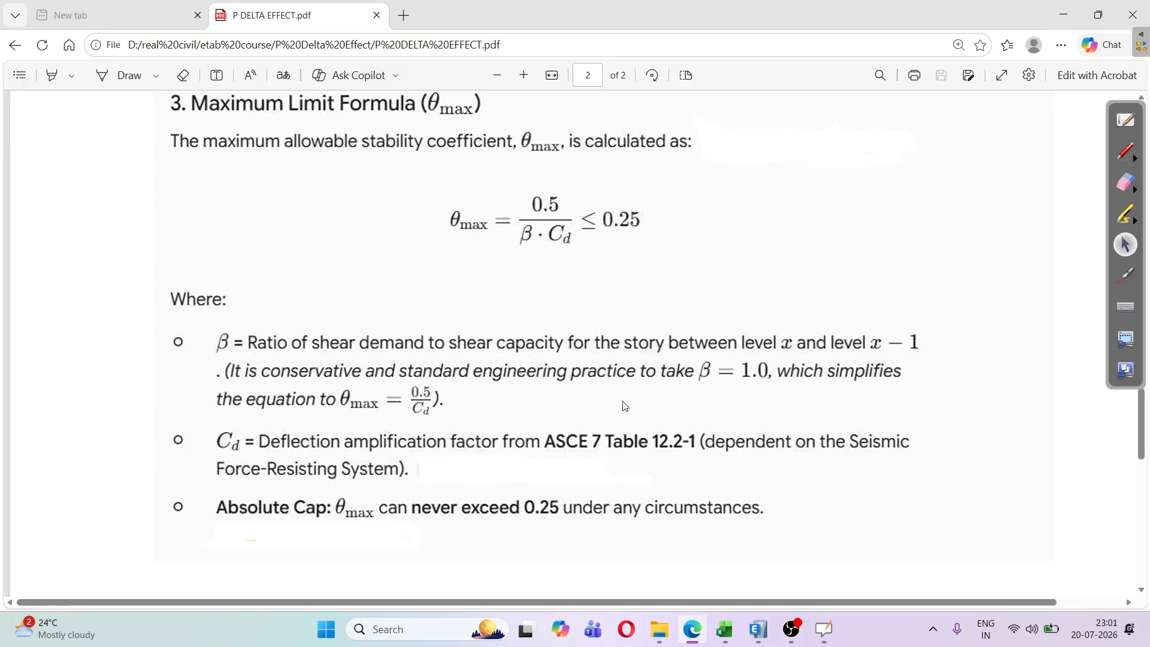
scroll(491, 403, down, 1)
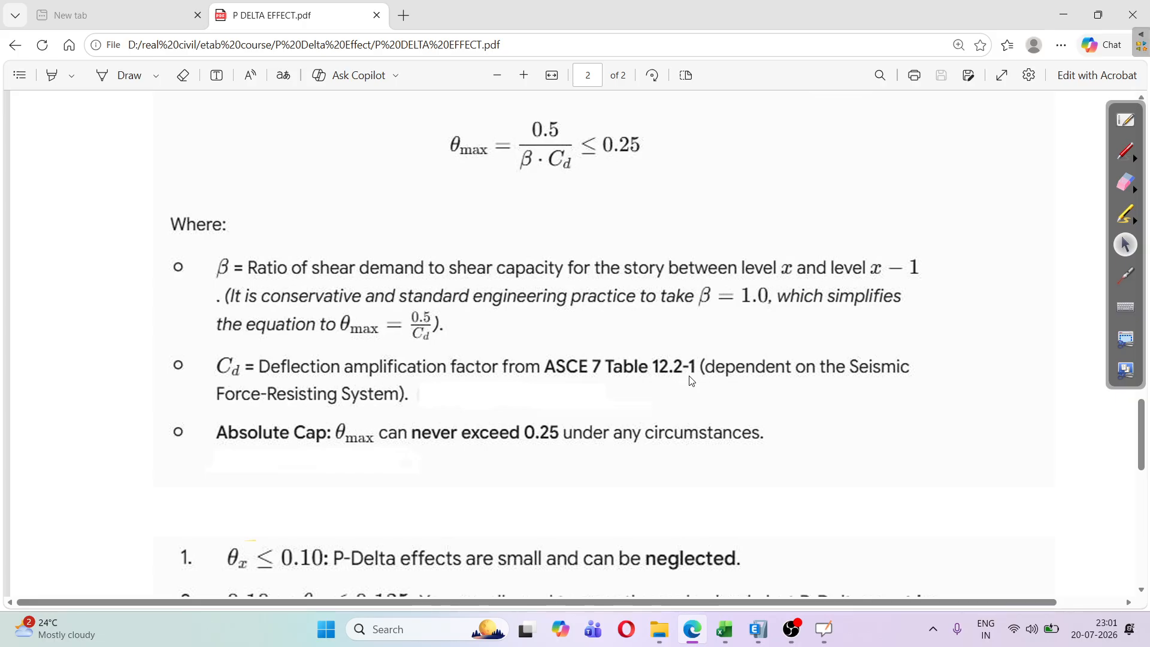
scroll(692, 384, down, 1)
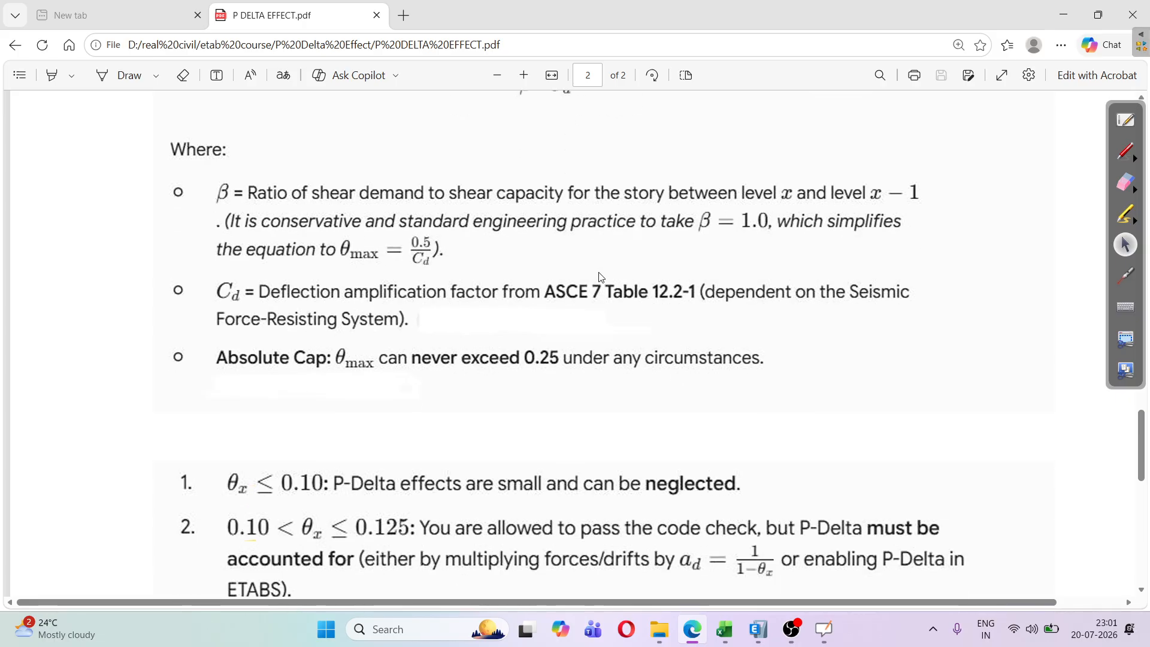
scroll(539, 266, up, 2)
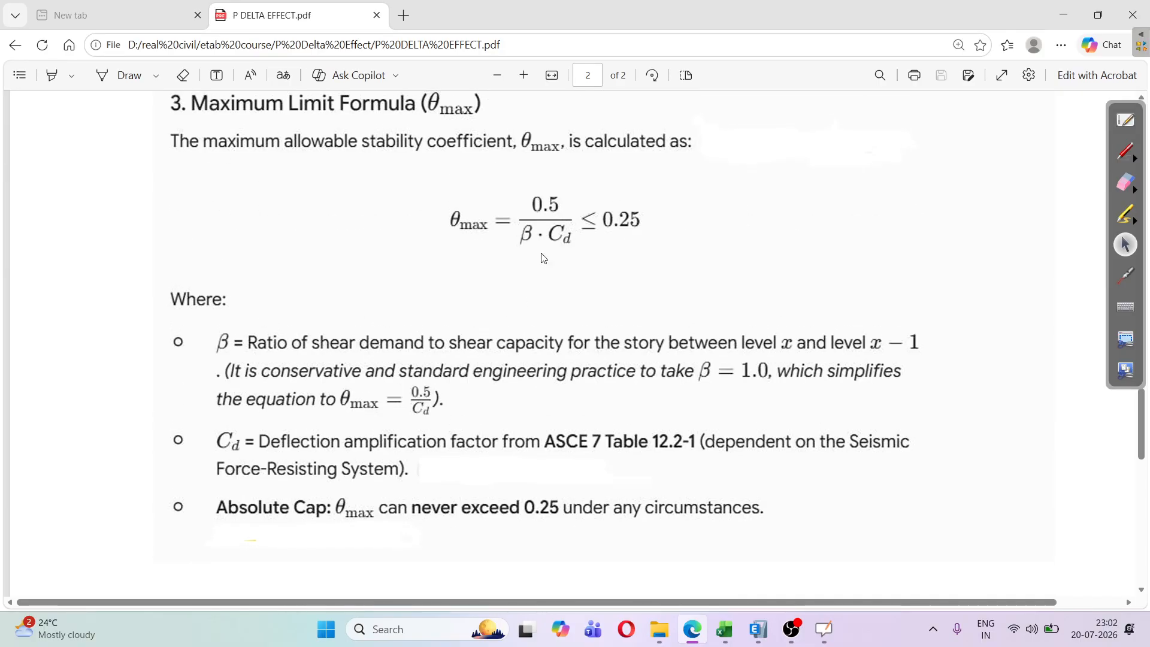
scroll(487, 238, down, 5)
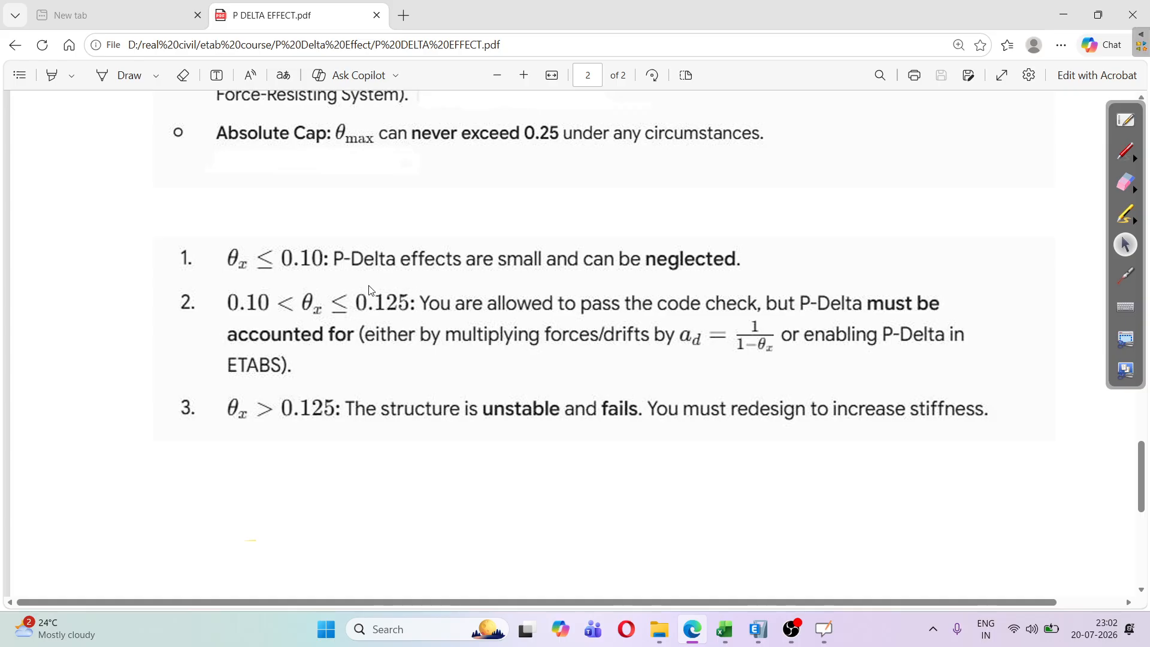
- Select the Theta X values from TERRACE to SF in Excel and compare them with the PDF's 0.10 limit
key(alt+Tab)
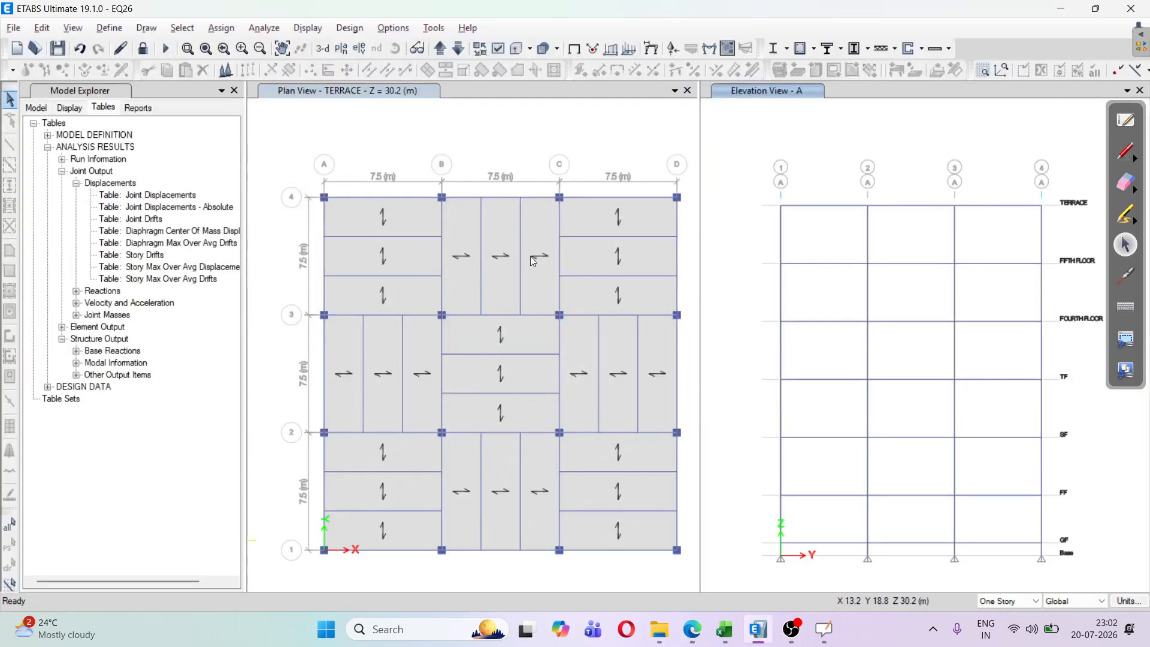
key(alt+Tab)
click(723, 628)
drag(506, 250, 511, 465)
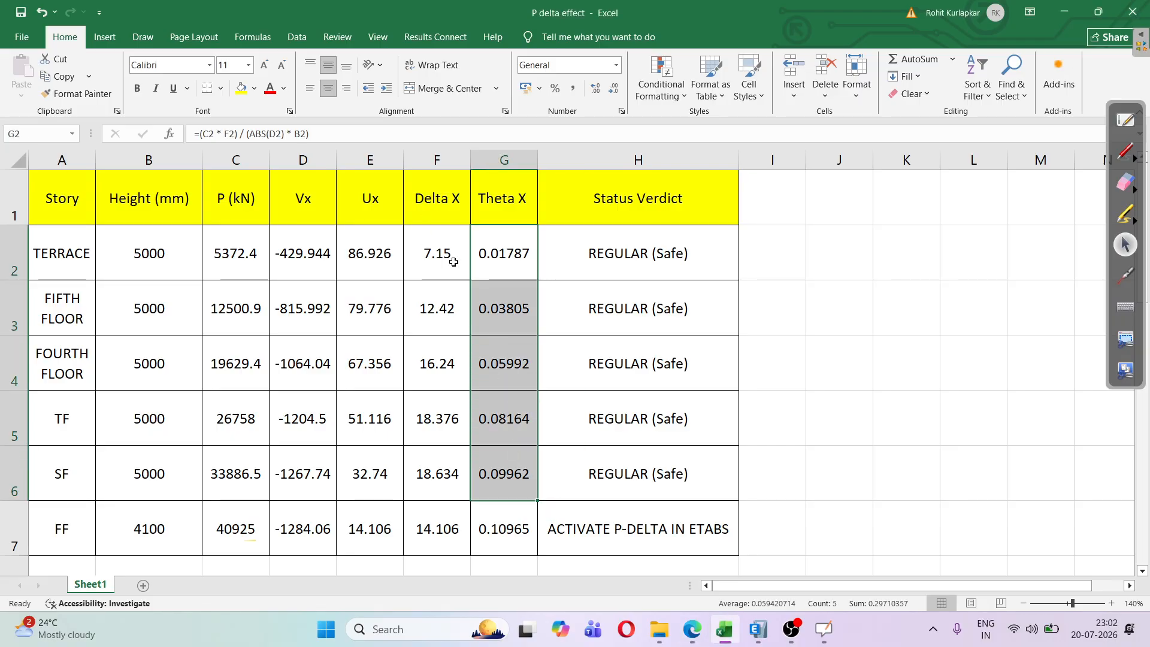
key(alt+Tab)
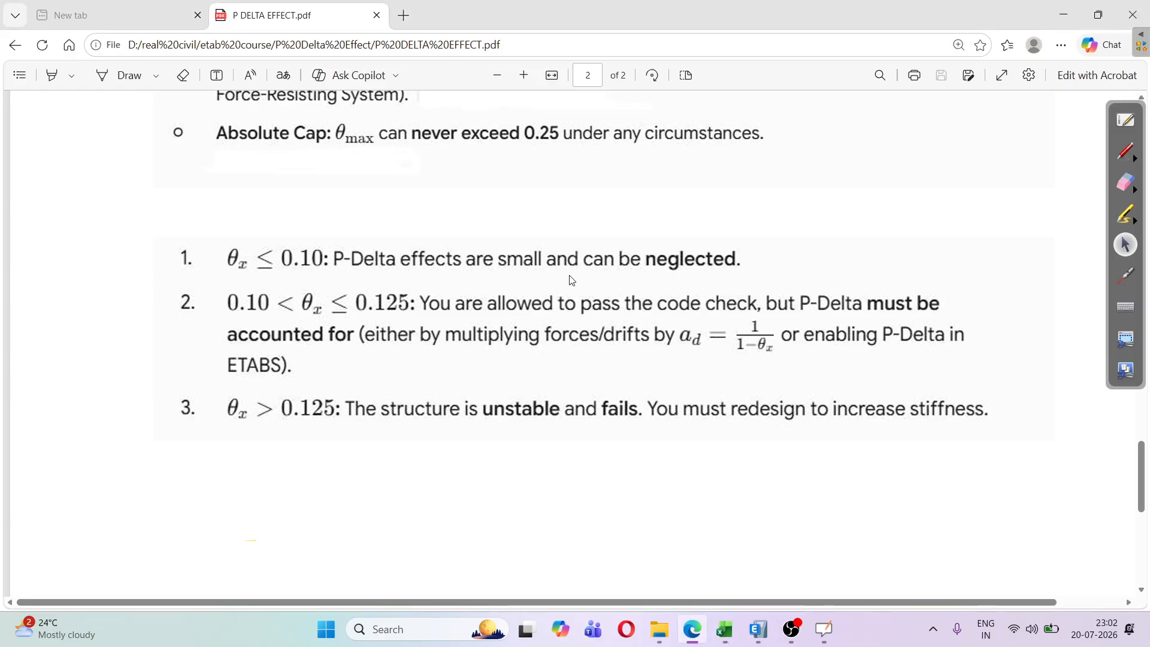
- Select the FF story's Theta X value in Excel and compare it with the PDF's 0.10 to 0.125 range and θmax formula
key(alt+Tab)
click(508, 546)
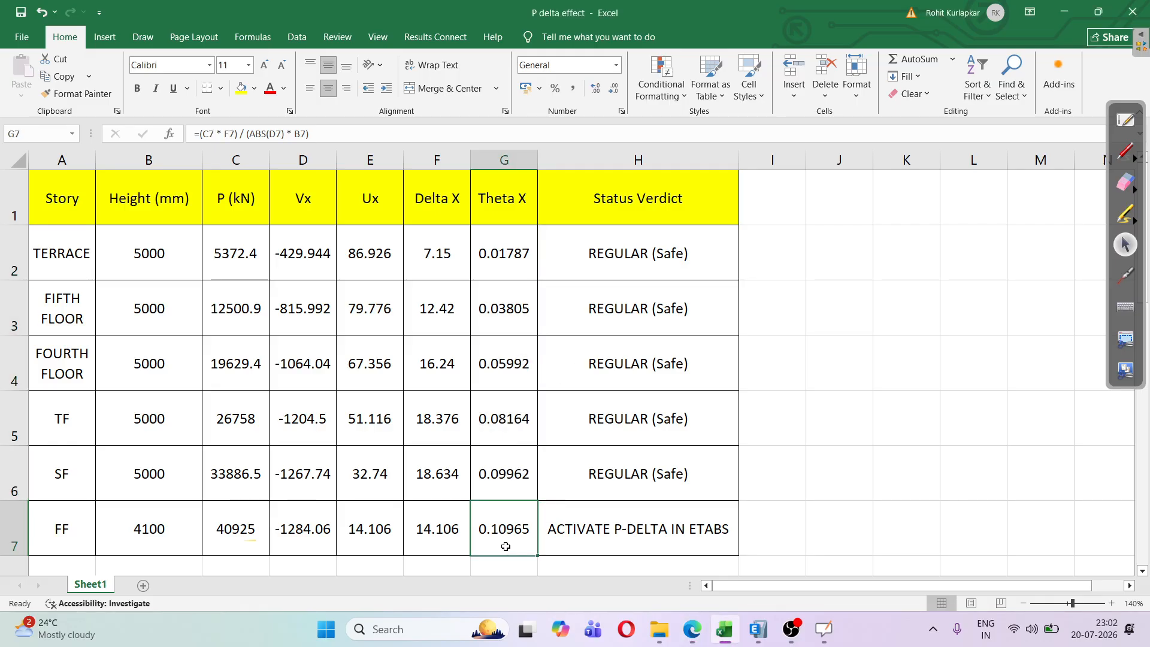
key(alt+Tab)
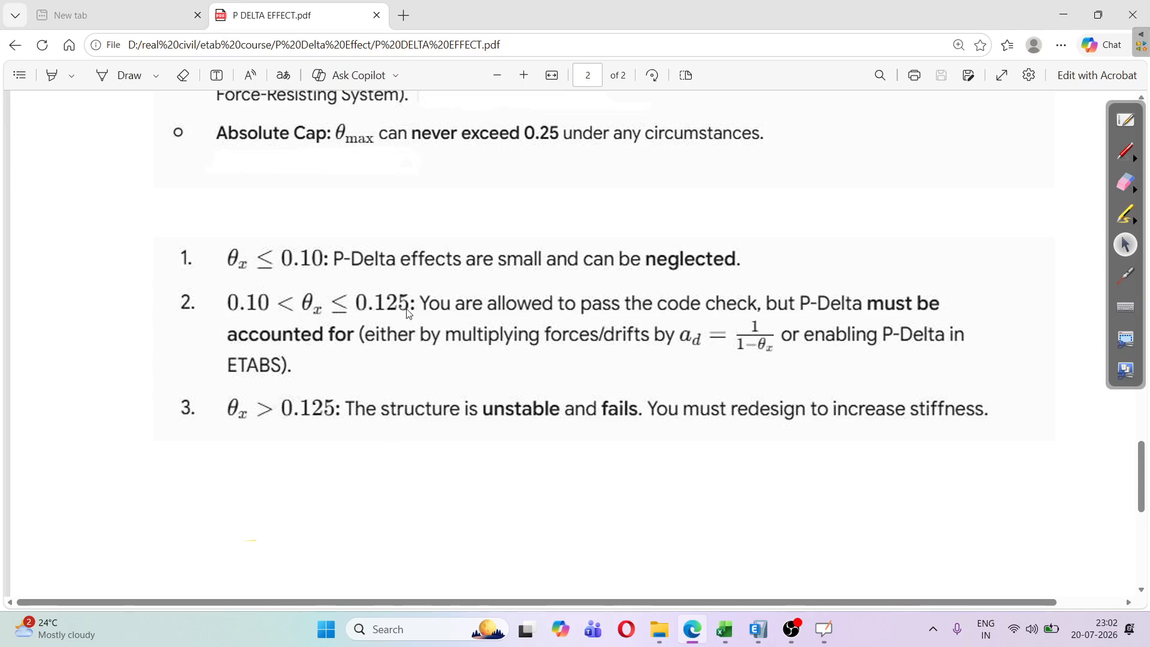
scroll(407, 311, up, 5)
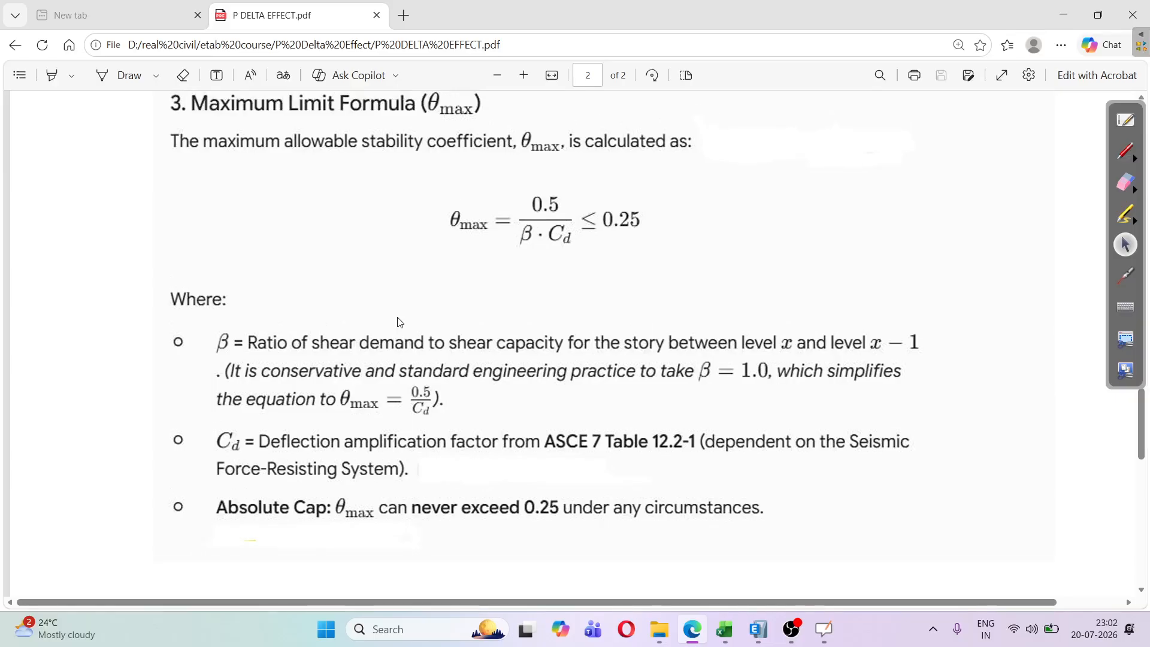
- Read the three θx threshold rules below the θmax section in the PDF and compare them with the FF story's Theta X in Excel
scroll(477, 360, down, 3)
scroll(478, 360, down, 1)
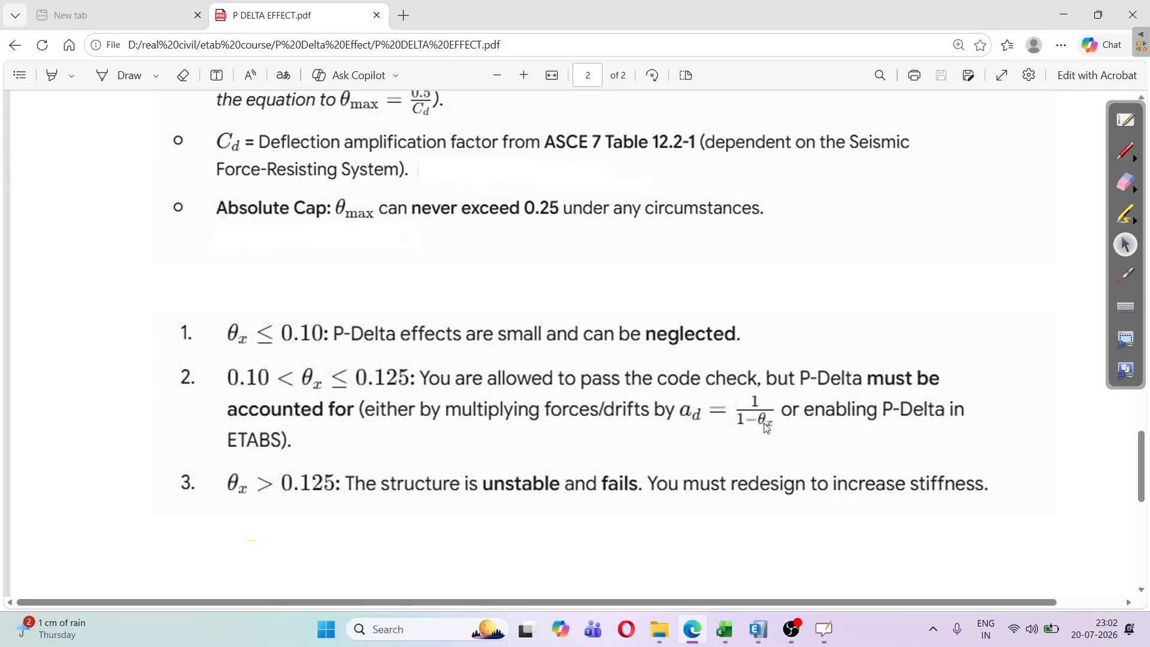
key(alt+Tab)
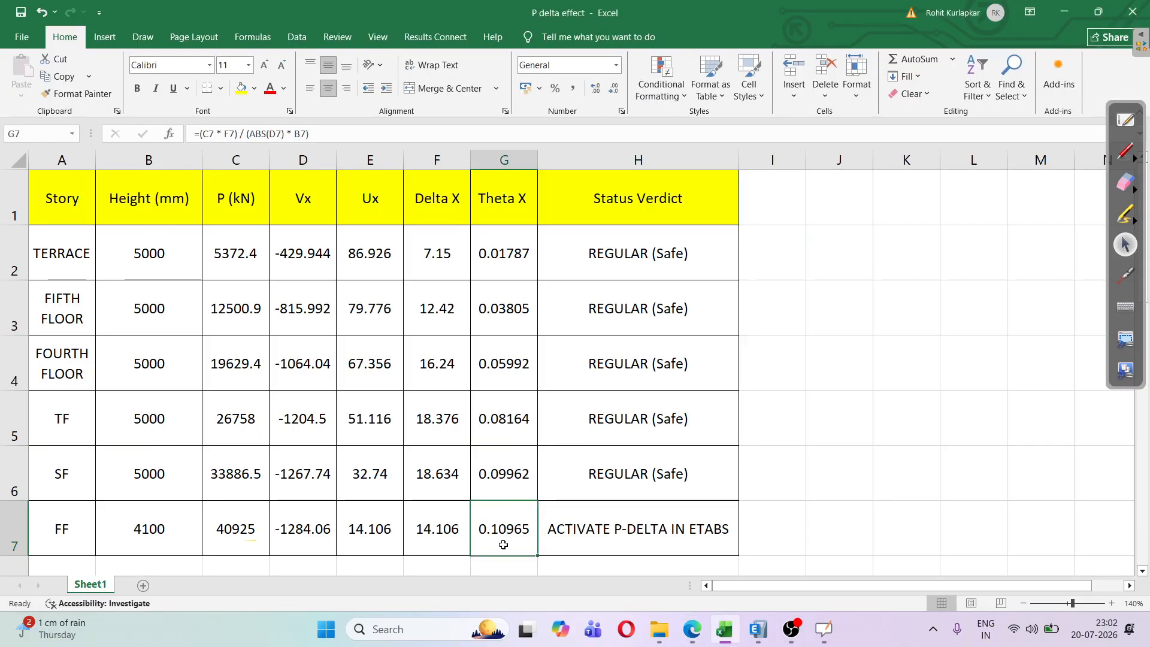
key(alt+Tab)
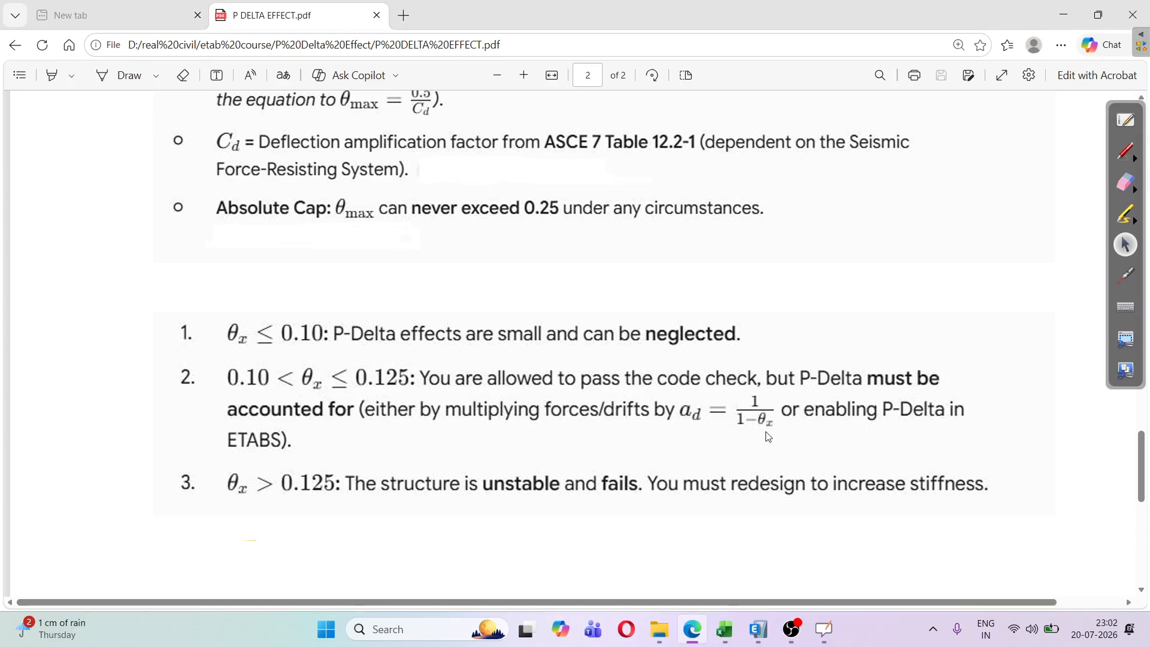
key(alt+Tab)
key(alt+Tab)
key(alt+Tab)
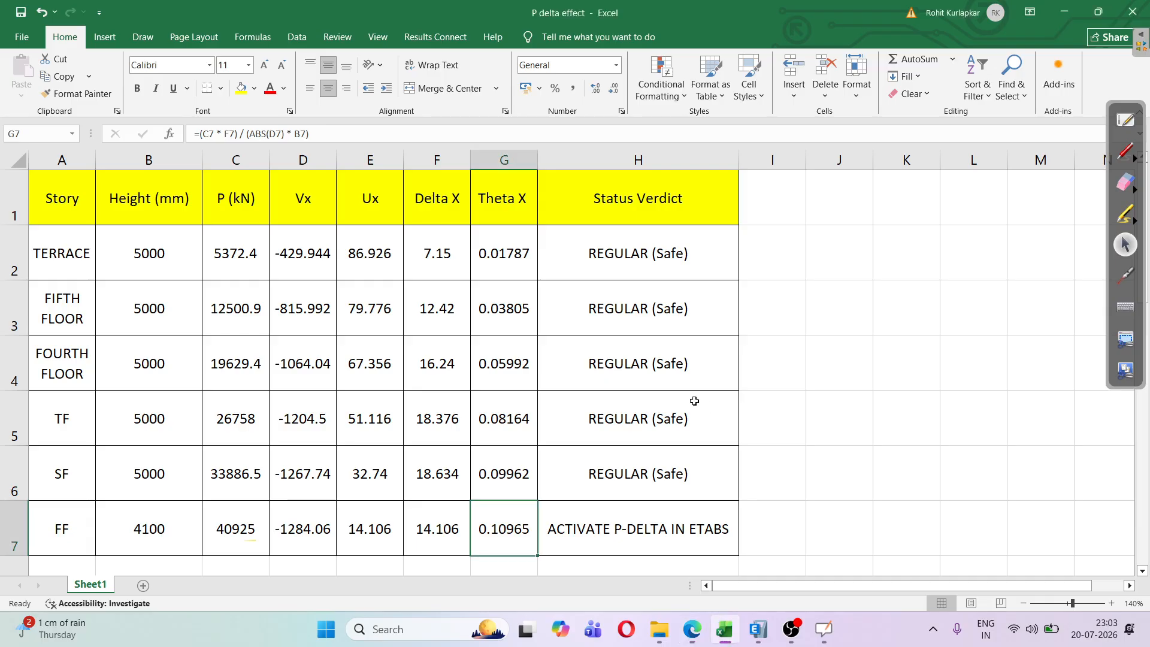
- Compare the Status Verdict column in Excel with the PDF's redesign rule for θx greater than 0.125
scroll(626, 407, down, 1)
scroll(626, 408, up, 1)
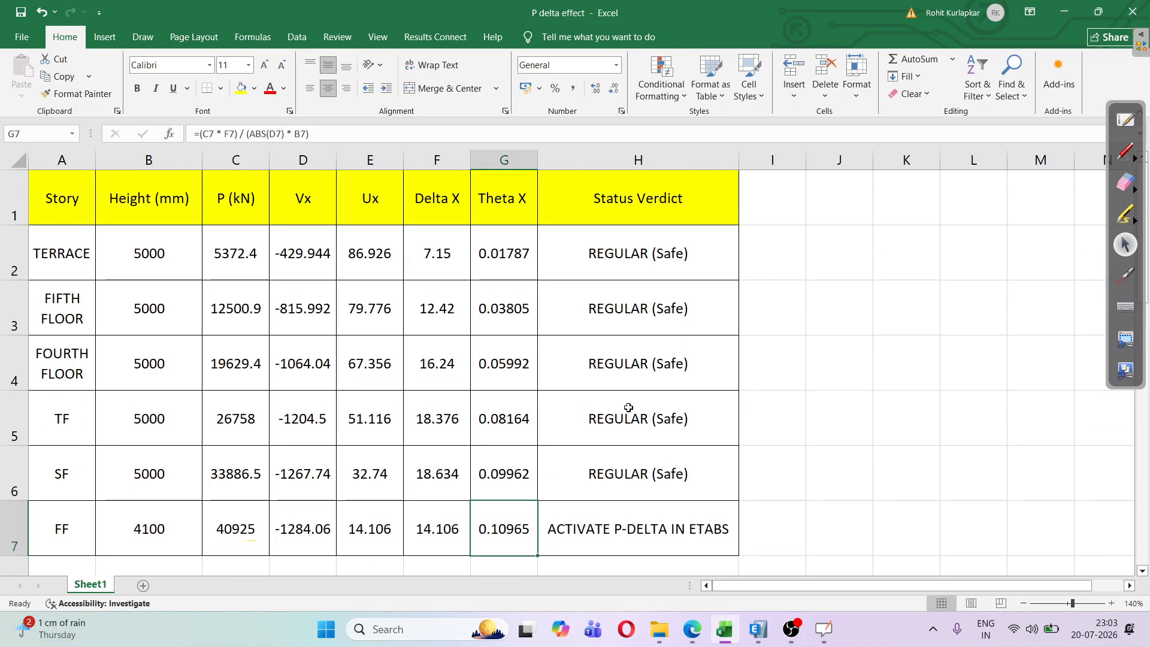
key(alt+Tab)
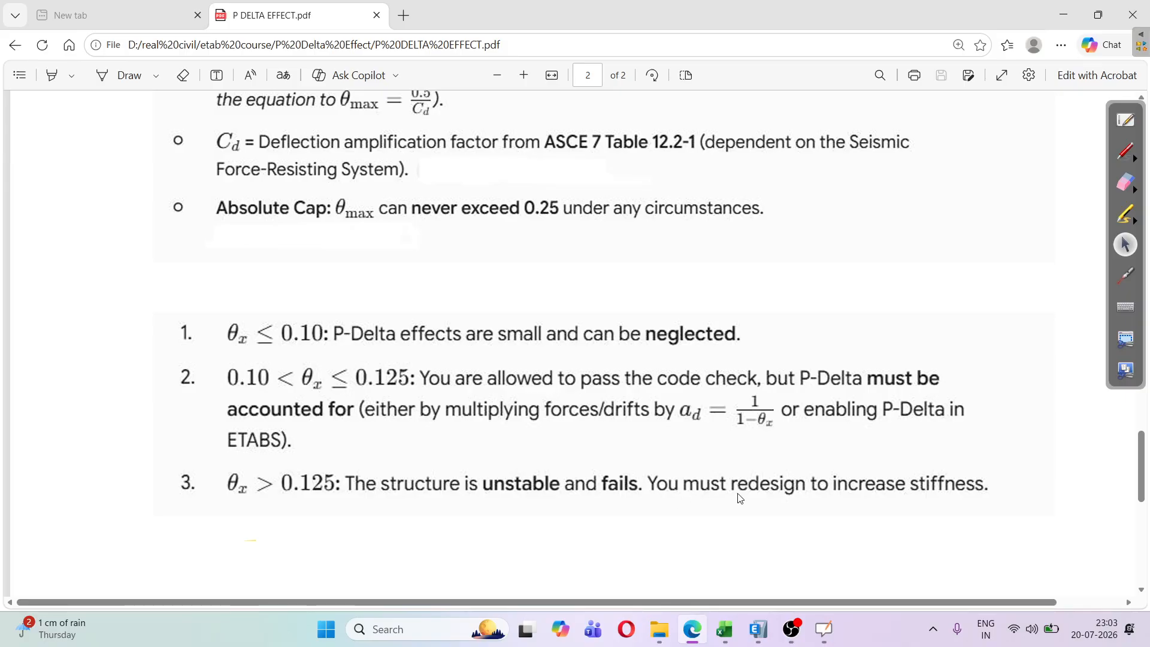
key(alt+Tab)
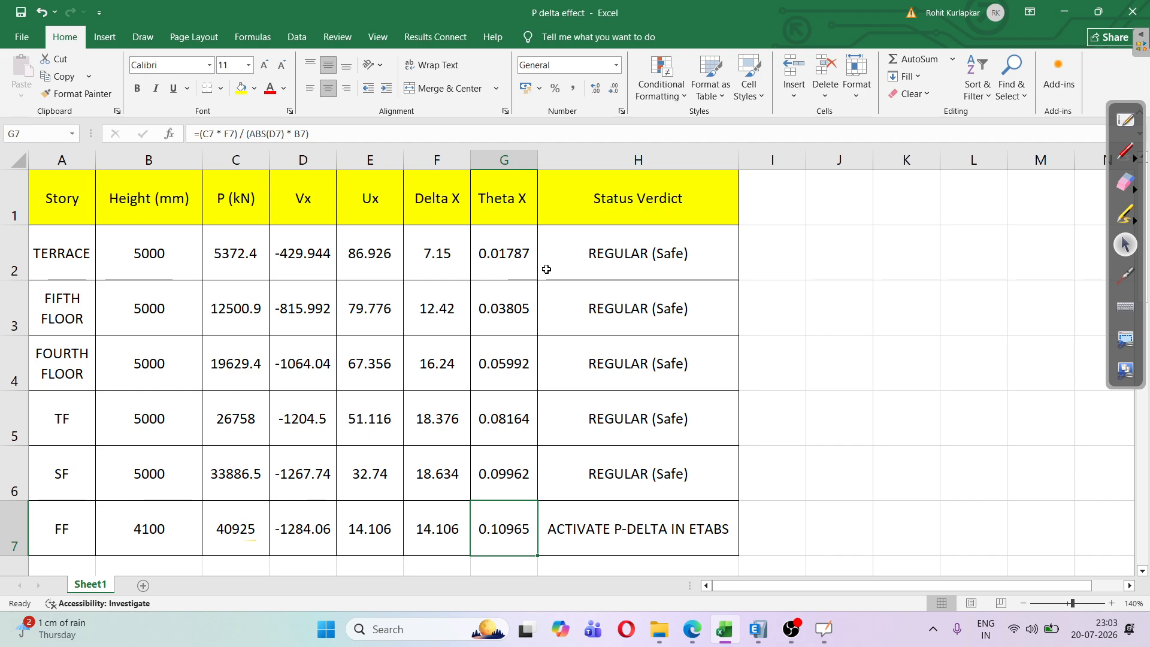
click(776, 200)
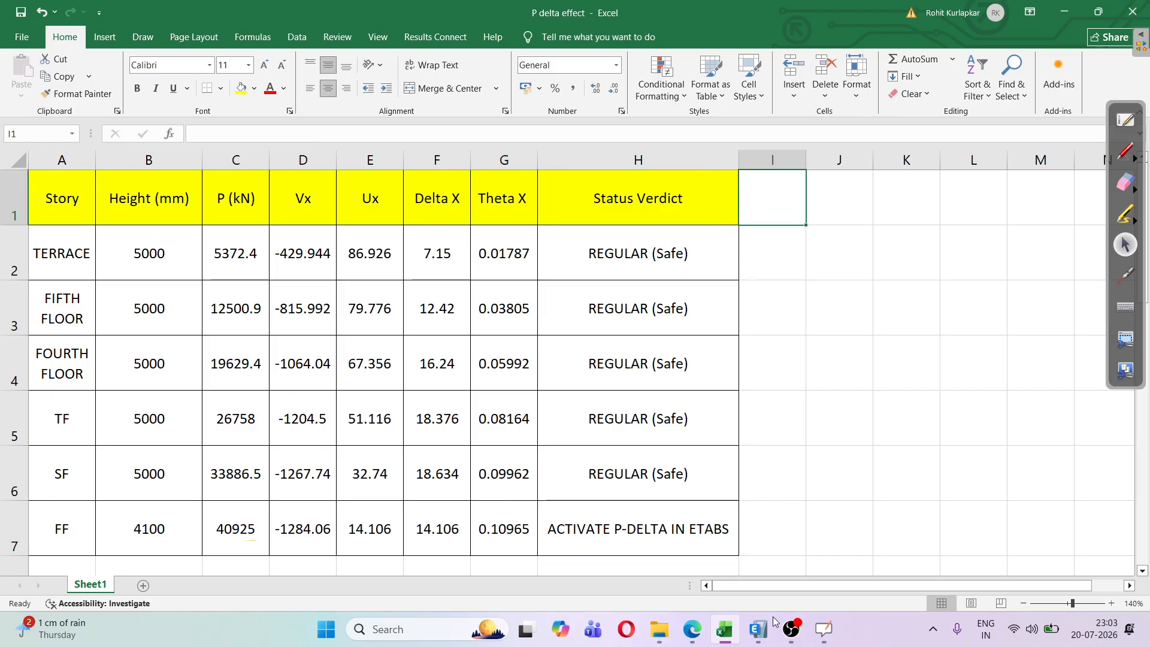
click(791, 629)
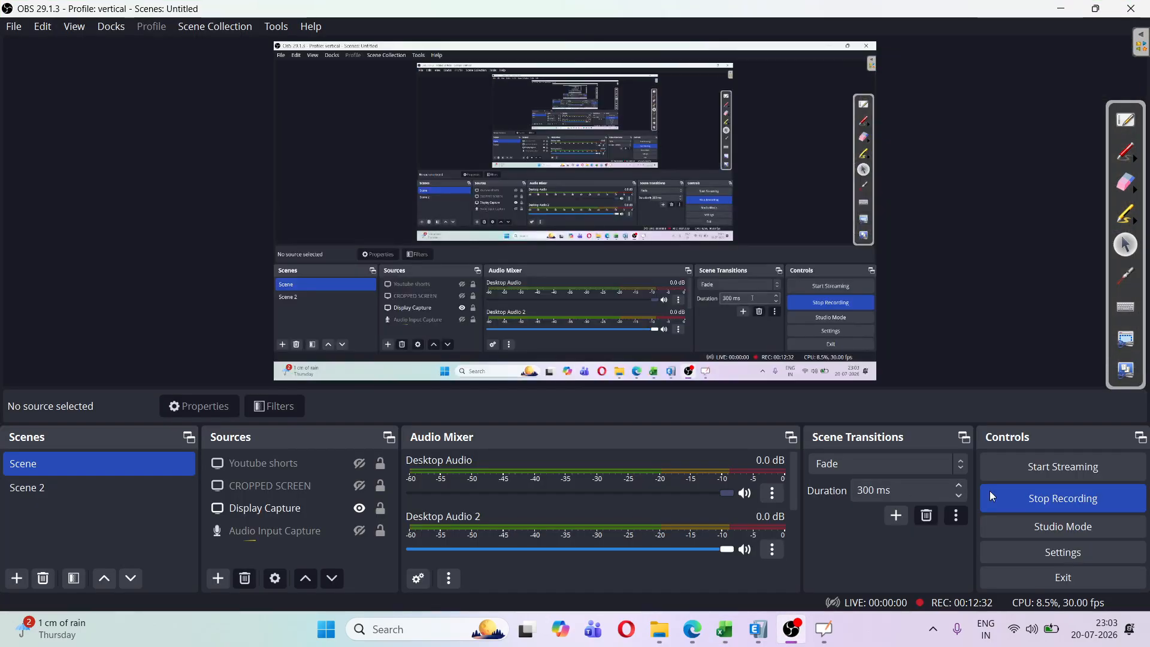